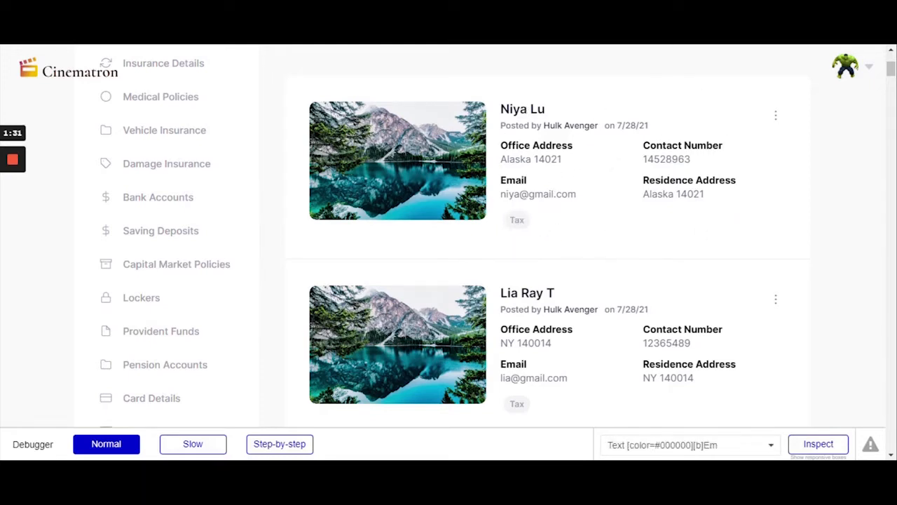
# Step: Review the Professionals list and inspect the edit form of its first entry, leaving the record untouched
pyautogui.scroll(2, 526, 253)
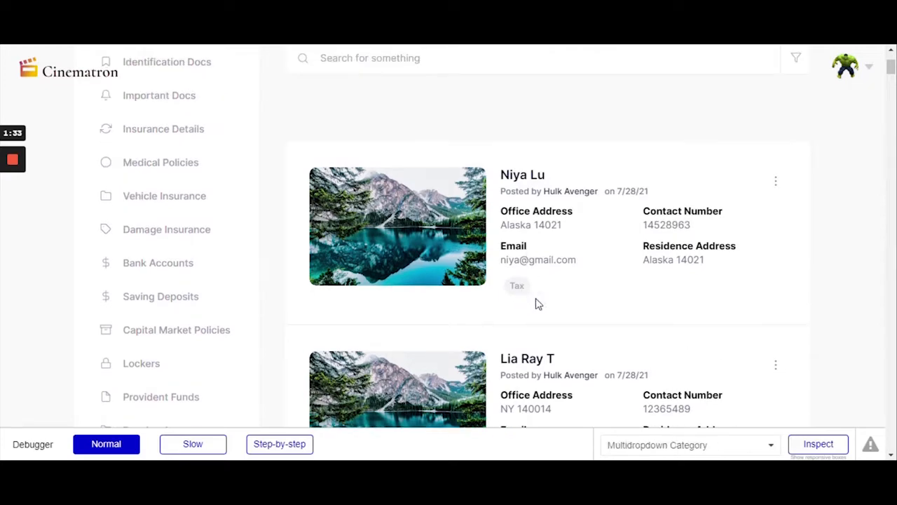
pyautogui.scroll(-3, 801, 271)
pyautogui.scroll(2, 823, 265)
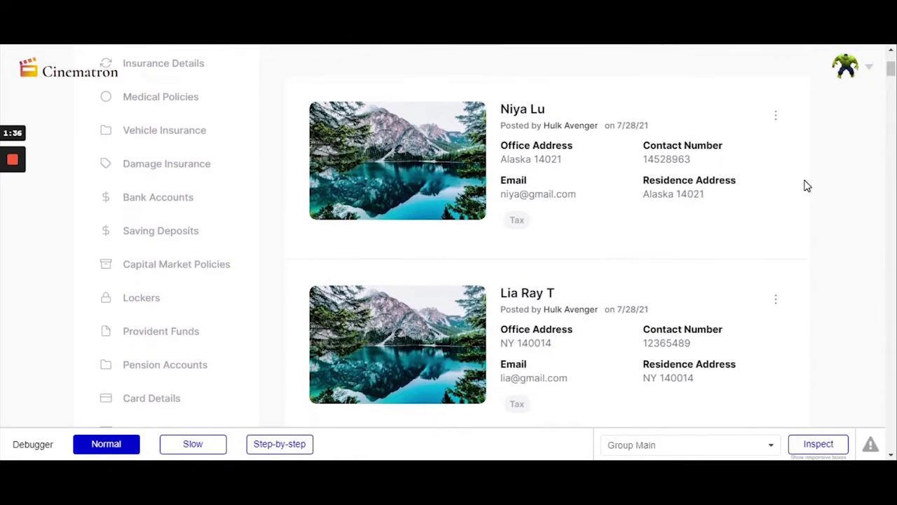
pyautogui.scroll(2, 805, 185)
pyautogui.click(775, 247)
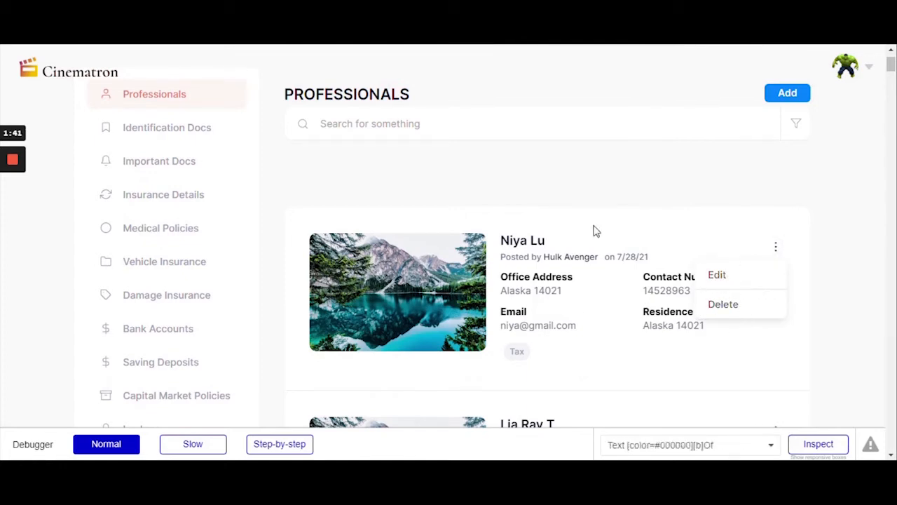
pyautogui.click(732, 280)
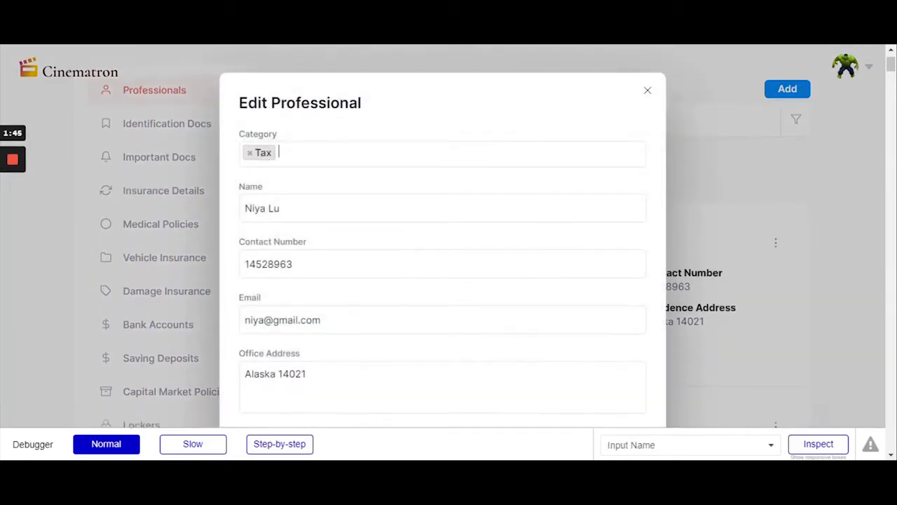
pyautogui.click(647, 161)
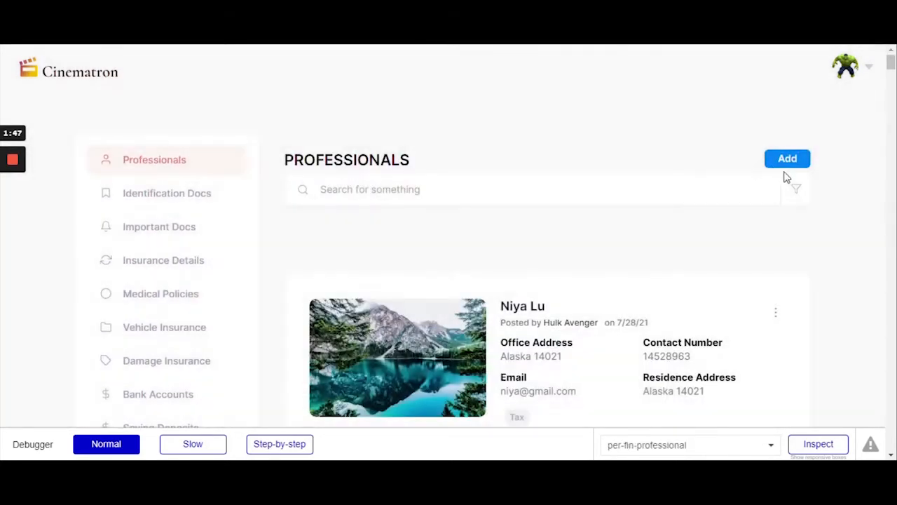
# Step: Look through all fields of the form for adding a professional and close it without creating one
pyautogui.click(795, 169)
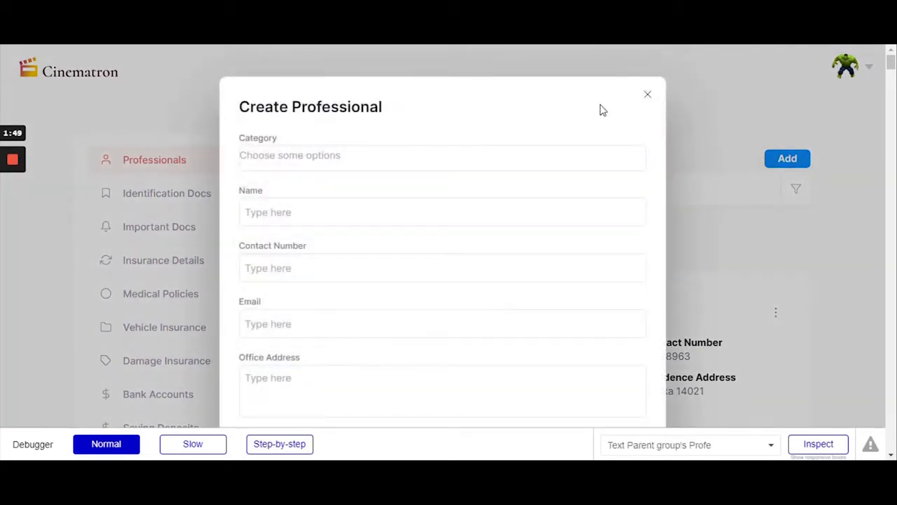
pyautogui.scroll(-3, 447, 234)
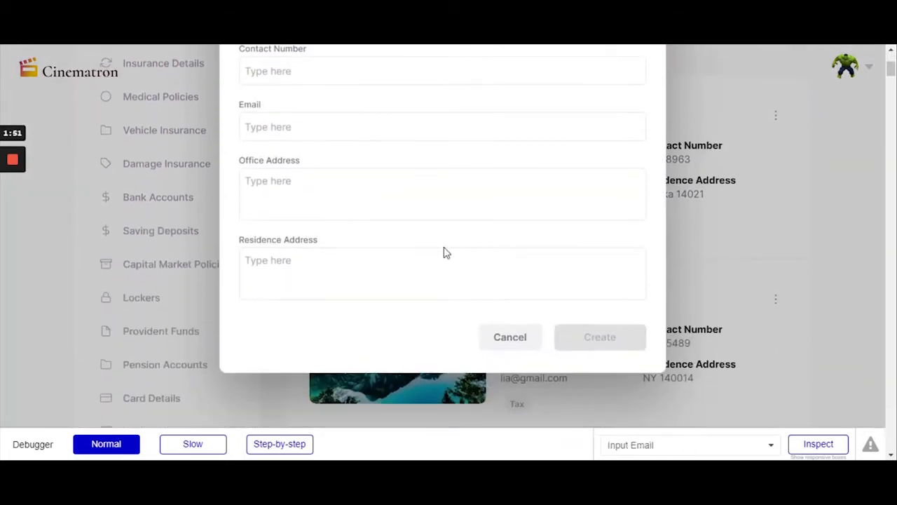
pyautogui.scroll(3, 444, 252)
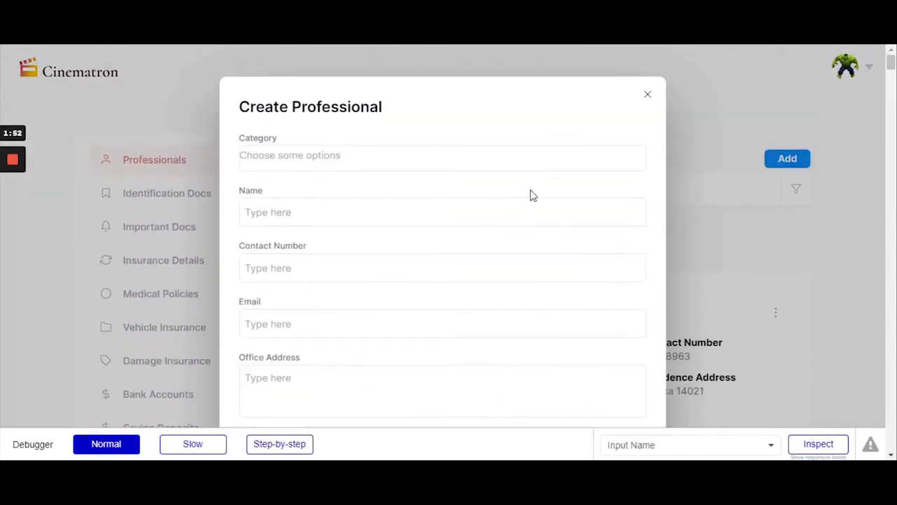
pyautogui.click(646, 94)
# Step: Look over the Professionals list once more and go to the Identification Docs page
pyautogui.scroll(-2, 452, 238)
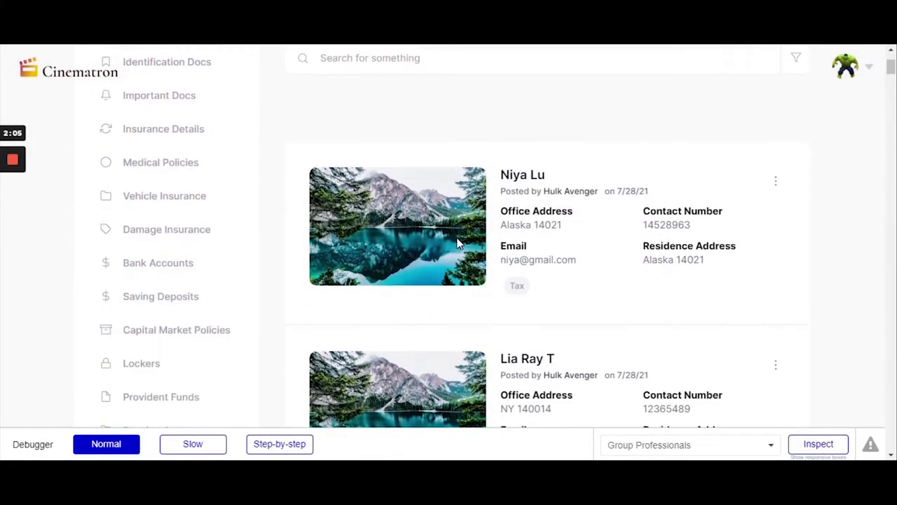
pyautogui.scroll(2, 595, 260)
pyautogui.scroll(-3, 619, 261)
pyautogui.scroll(3, 527, 226)
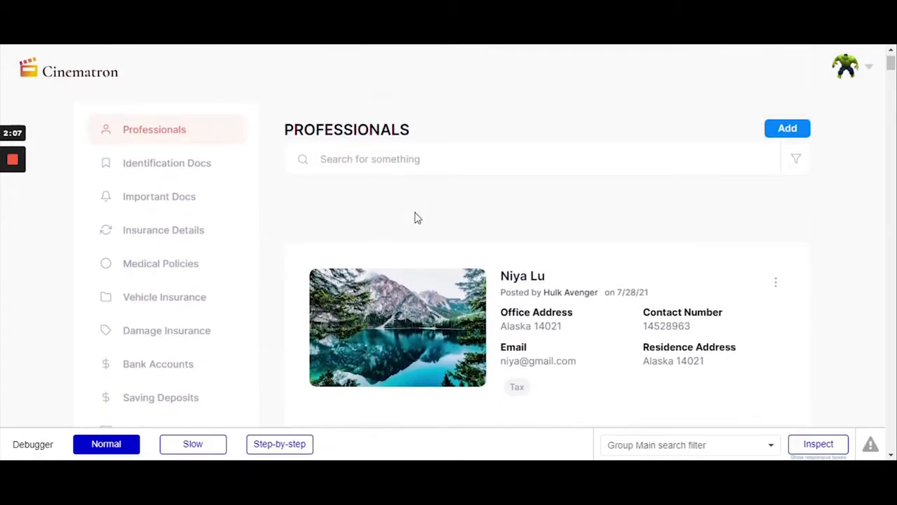
pyautogui.scroll(-2, 415, 212)
pyautogui.scroll(2, 435, 230)
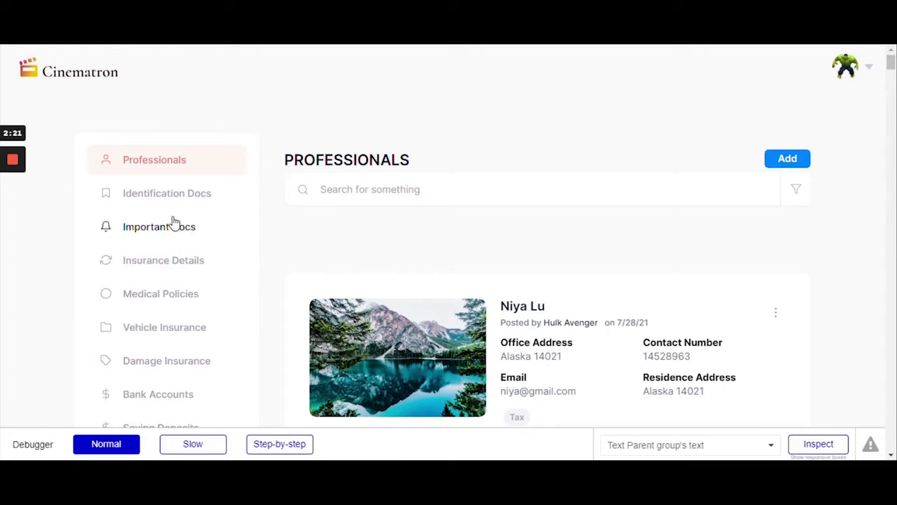
pyautogui.click(160, 199)
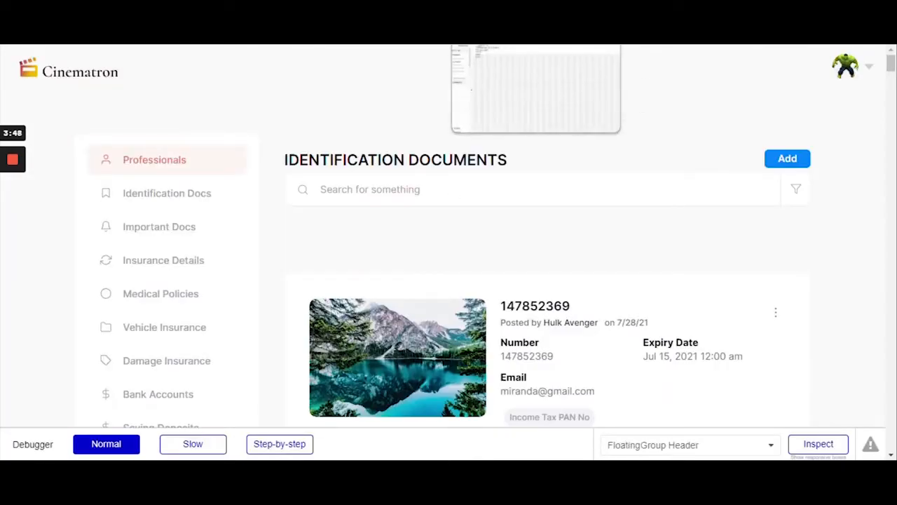
# Step: Examine the Identification Documents page, comparing its layout, entries and navigation list with those of the Professionals page
pyautogui.click(485, 45)
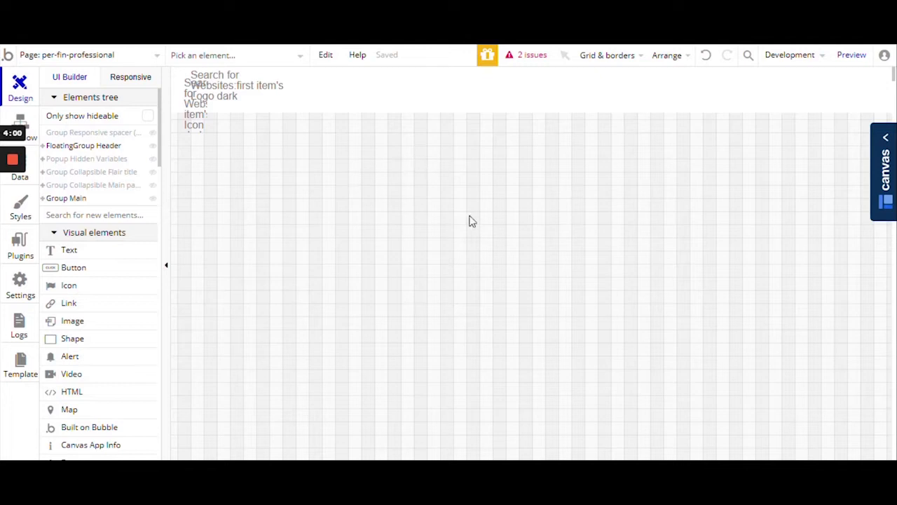
pyautogui.hotkey('ctrl', 'Tab')
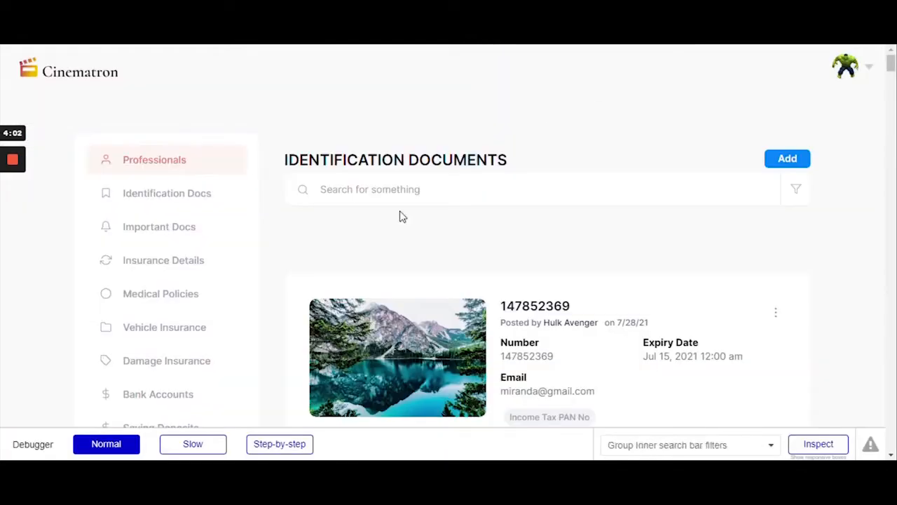
pyautogui.scroll(-6, 426, 278)
pyautogui.scroll(2, 431, 281)
pyautogui.scroll(4, 431, 281)
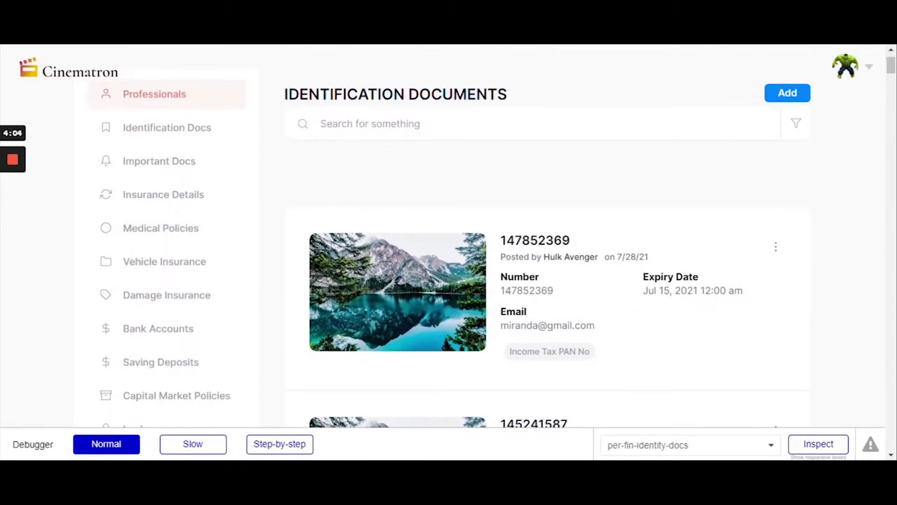
pyautogui.scroll(1, 497, 148)
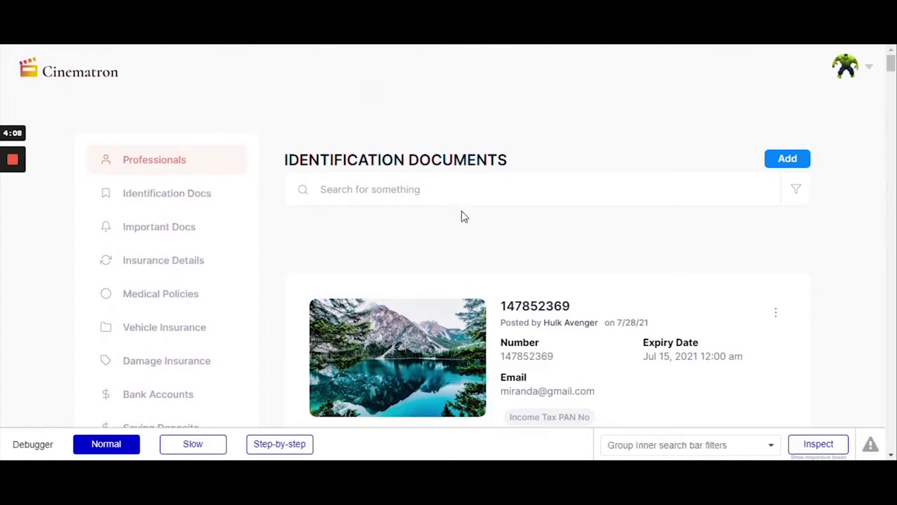
pyautogui.scroll(-2, 463, 218)
pyautogui.scroll(1, 456, 237)
pyautogui.scroll(1, 457, 237)
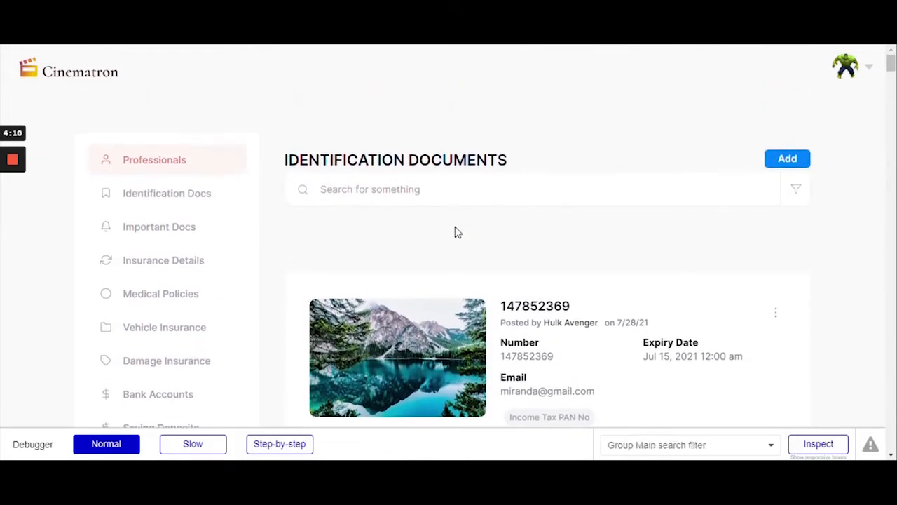
pyautogui.scroll(-3, 190, 392)
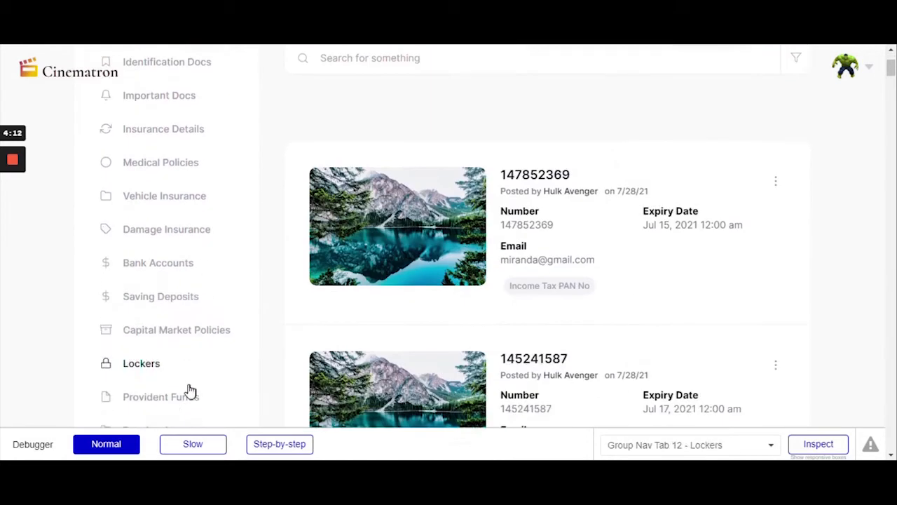
pyautogui.scroll(3, 163, 321)
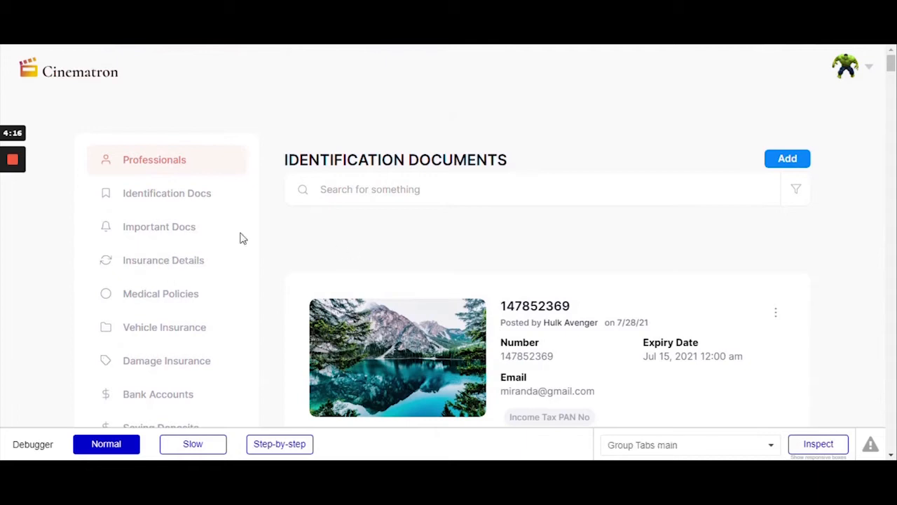
# Step: Switch to the Bubble editor and clone the per-fin-professional page as a new page named per-fin-insurance-docs
pyautogui.click(527, 41)
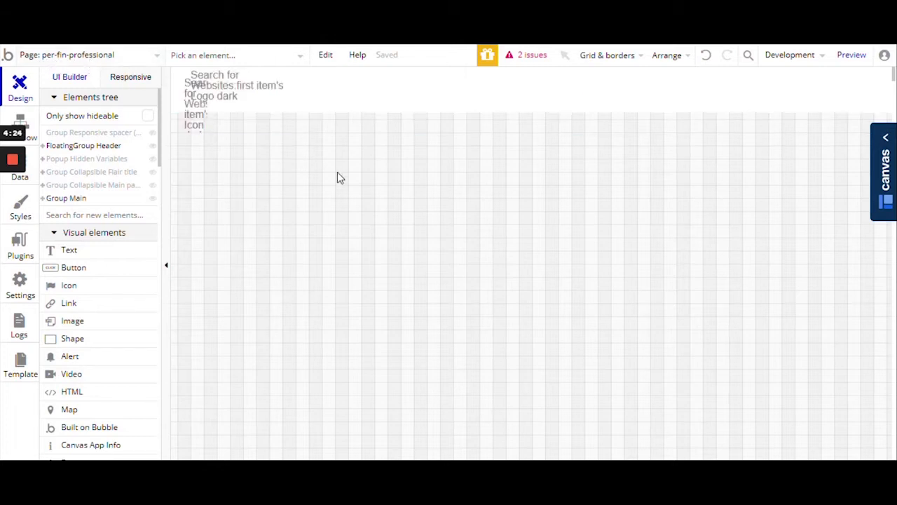
pyautogui.click(416, 206)
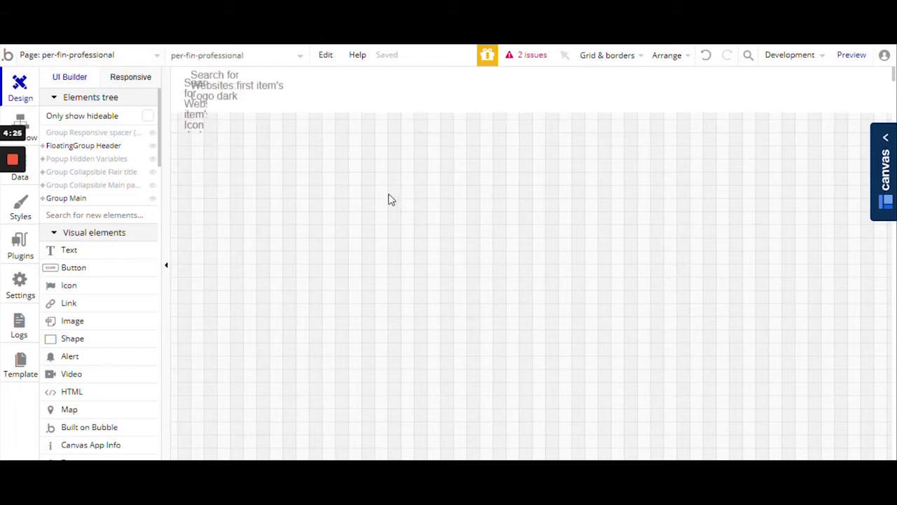
pyautogui.click(326, 57)
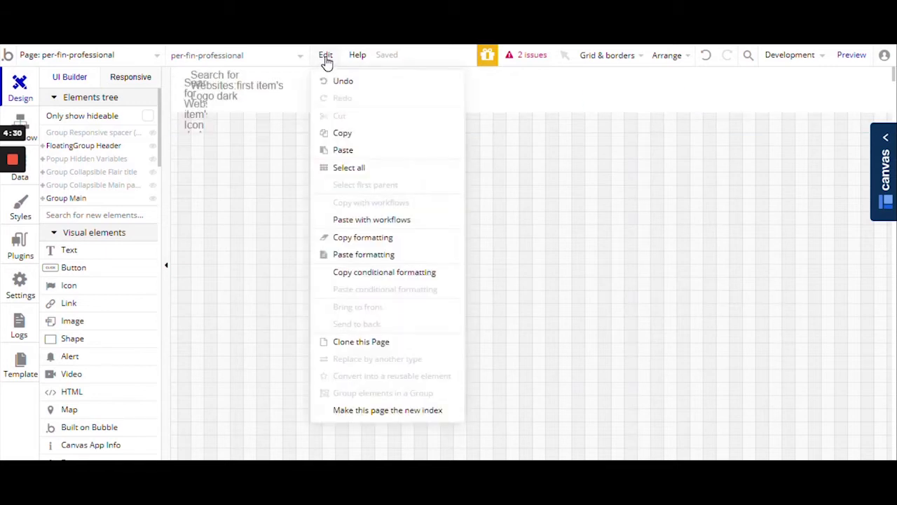
pyautogui.click(366, 343)
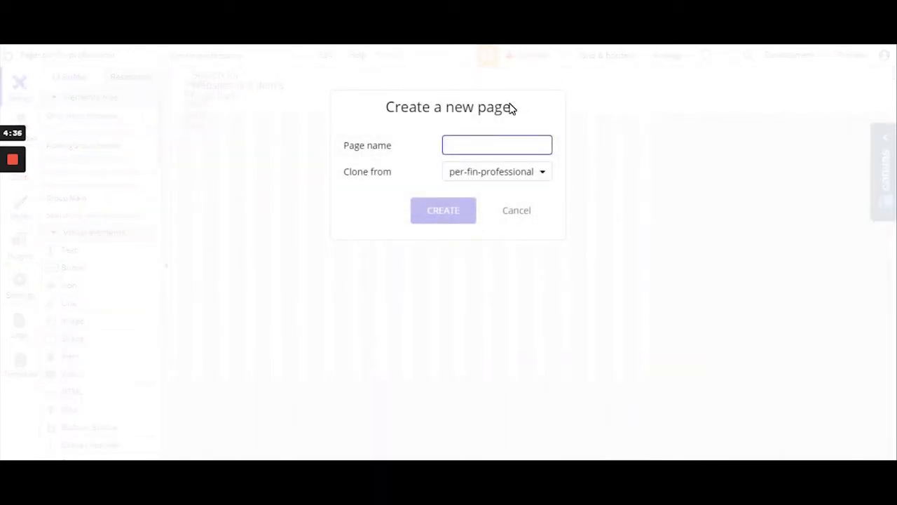
pyautogui.write('per-fin-insurance-docs')
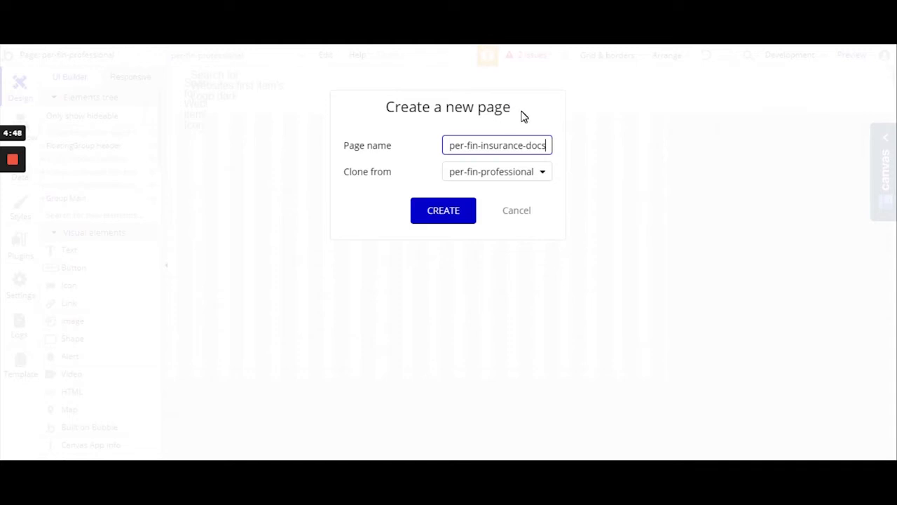
pyautogui.click(445, 217)
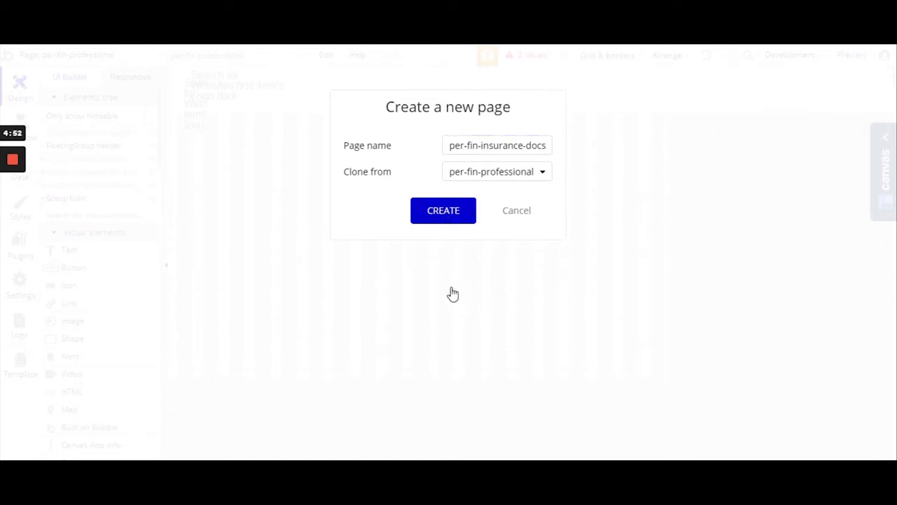
pyautogui.click(448, 206)
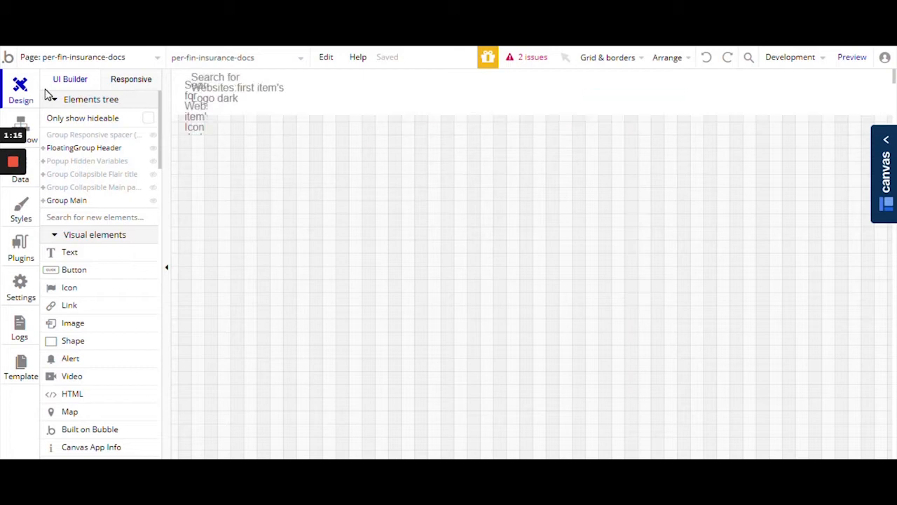
# Step: Check the app's page list and replace the page title of per-fin-insurance-docs with an insurance documents title
pyautogui.click(88, 65)
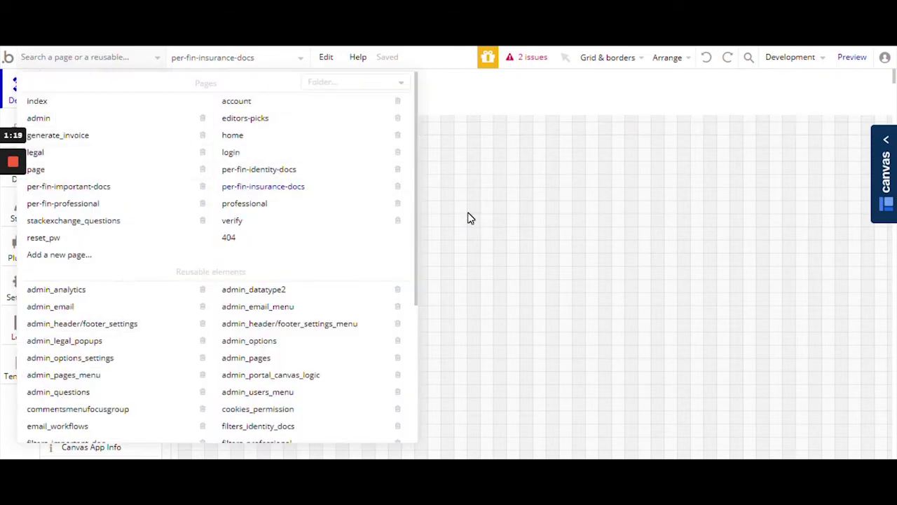
pyautogui.click(547, 201)
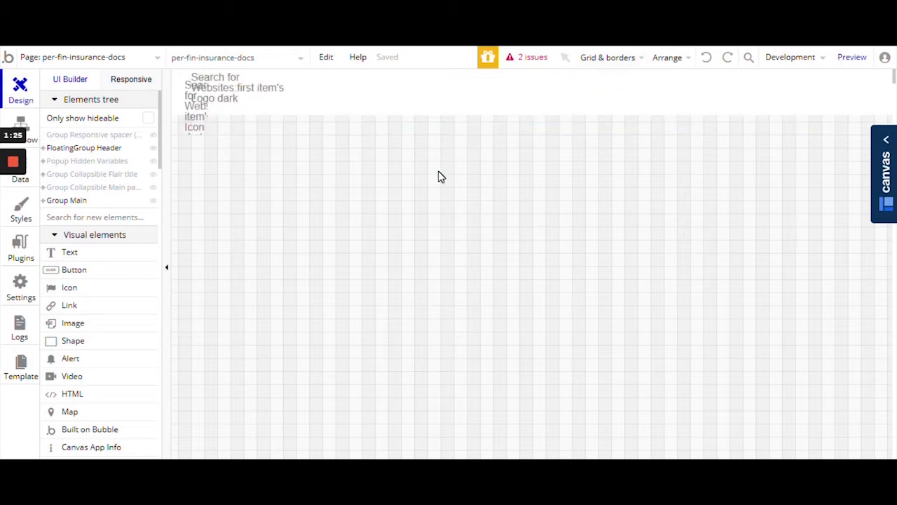
pyautogui.doubleClick(455, 218)
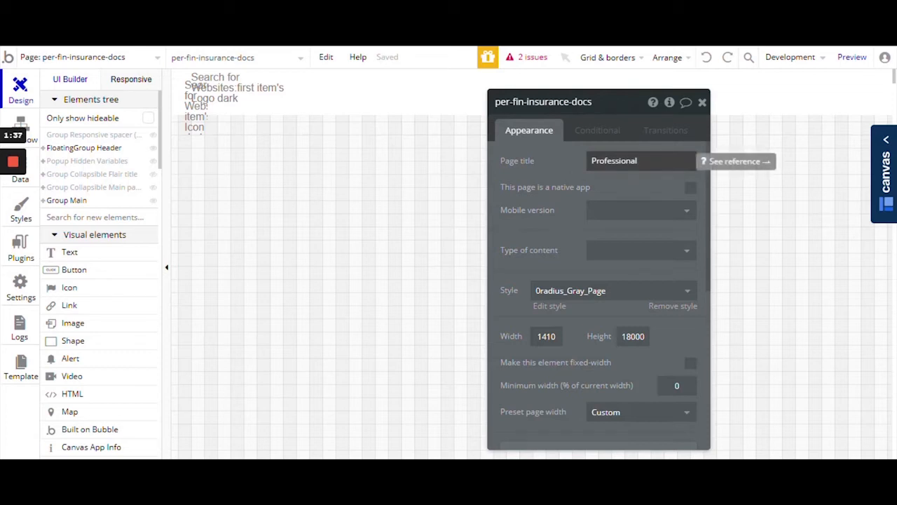
pyautogui.doubleClick(613, 161)
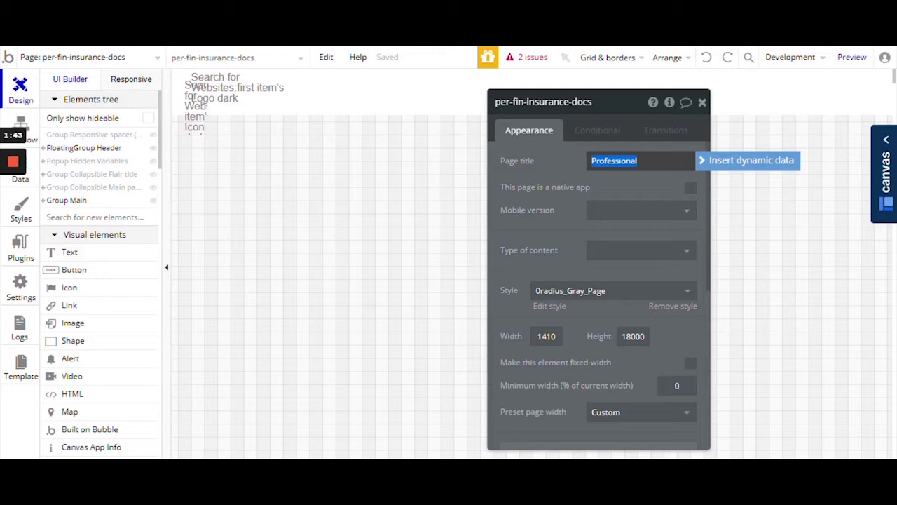
pyautogui.press('BackSpace')
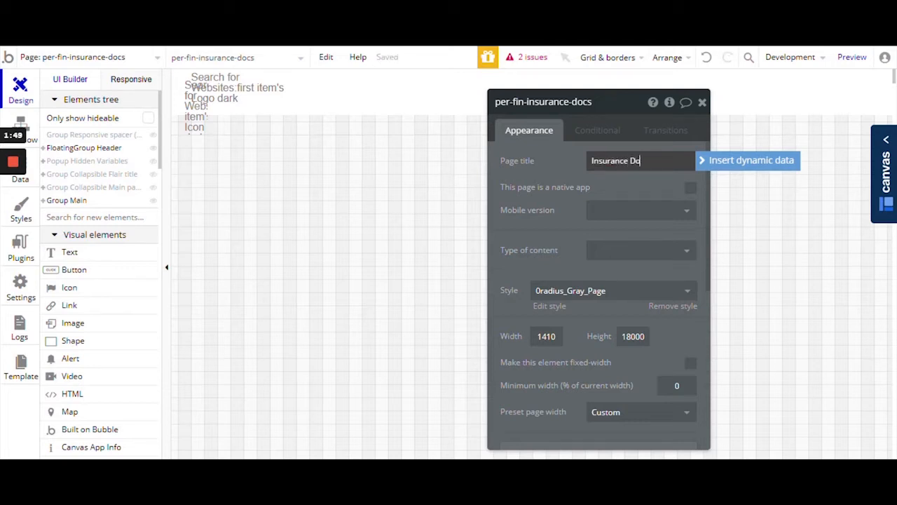
pyautogui.click(611, 192)
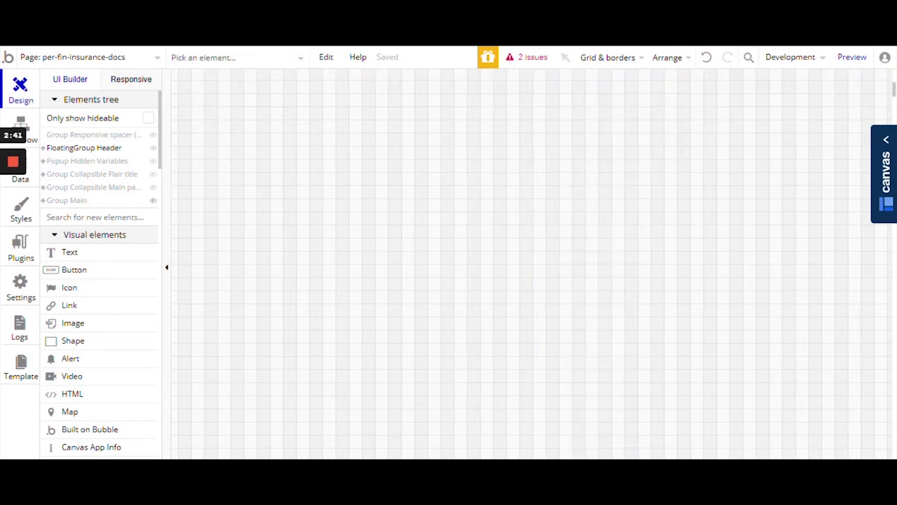
# Step: Switch to the app preview, look over the Identification Documents page and refresh it to the latest version
pyautogui.click(554, 42)
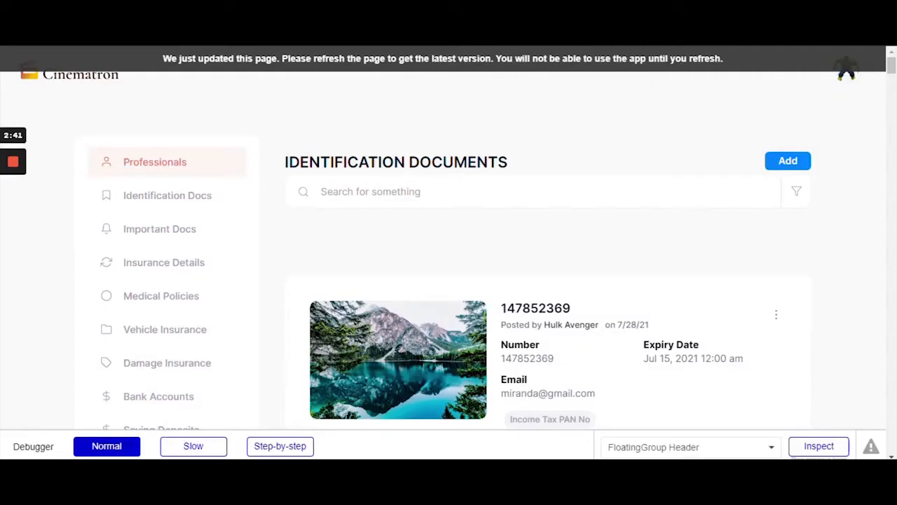
pyautogui.scroll(-3, 468, 128)
pyautogui.scroll(3, 467, 241)
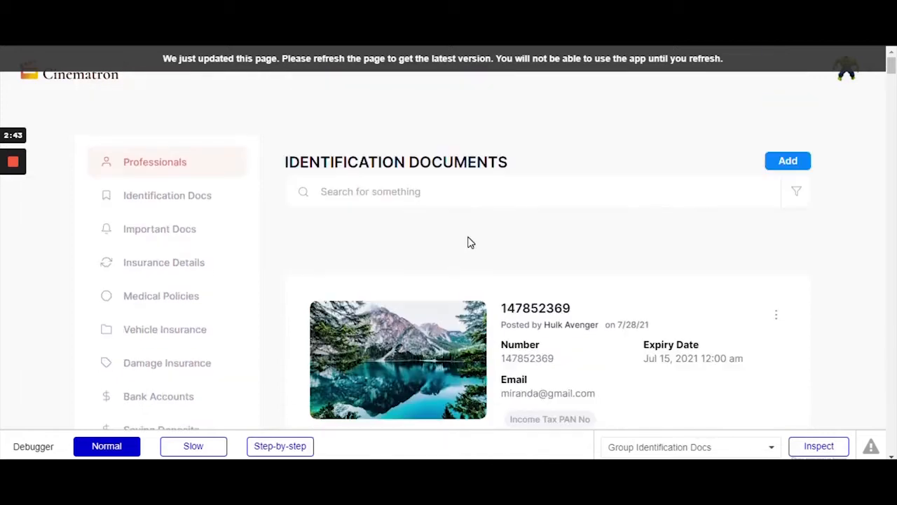
pyautogui.click(443, 67)
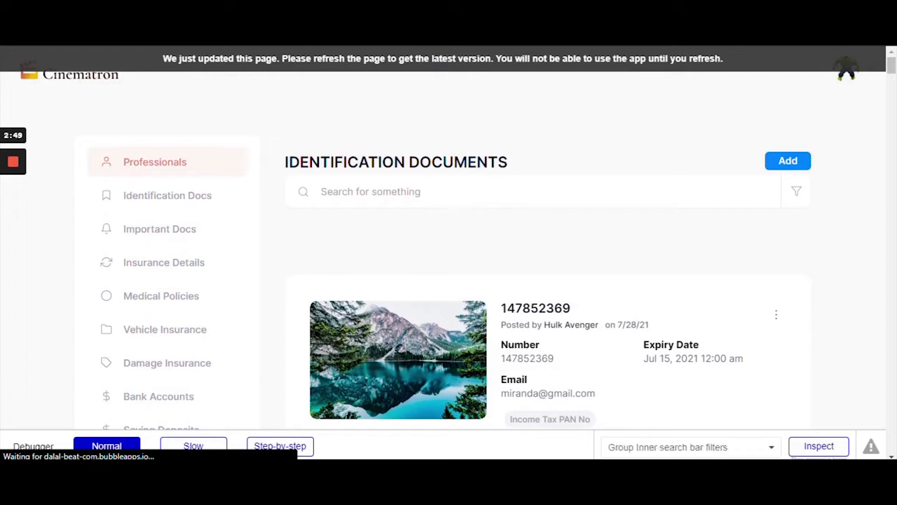
# Step: Return to the refreshed app preview and examine the entries and navigation list on the Identification Documents page
pyautogui.hotkey('ctrl', 'shift', 'Tab')
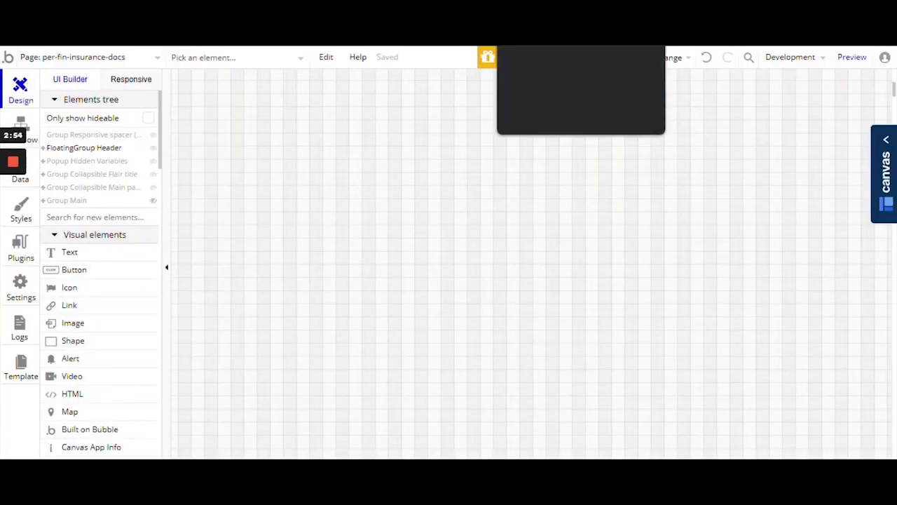
pyautogui.click(529, 28)
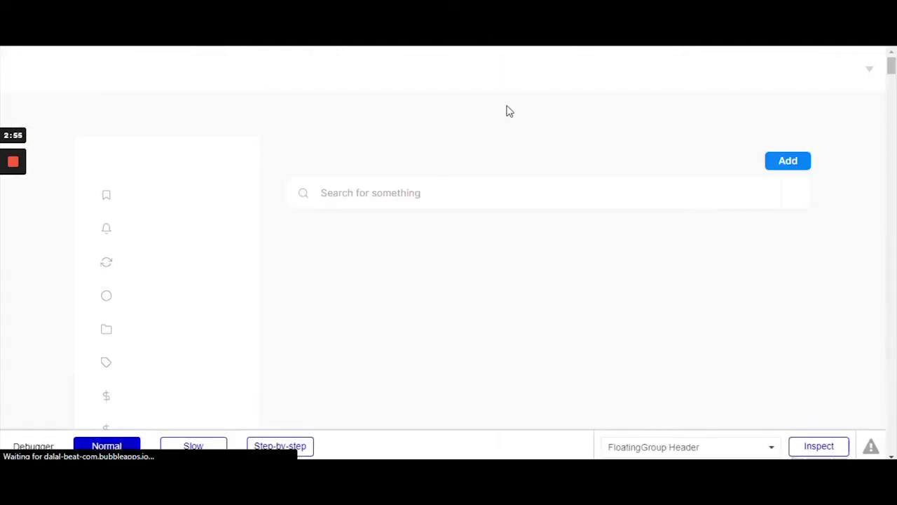
pyautogui.scroll(-2, 449, 225)
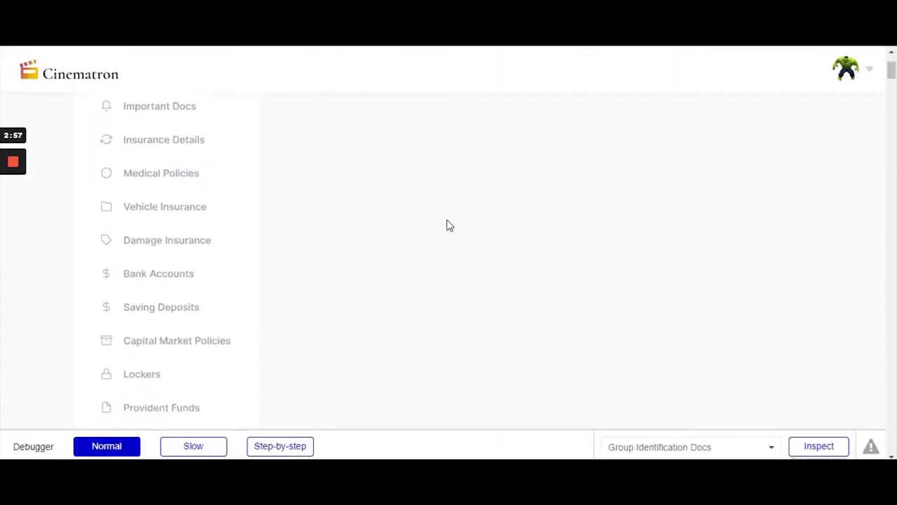
pyautogui.scroll(2, 449, 225)
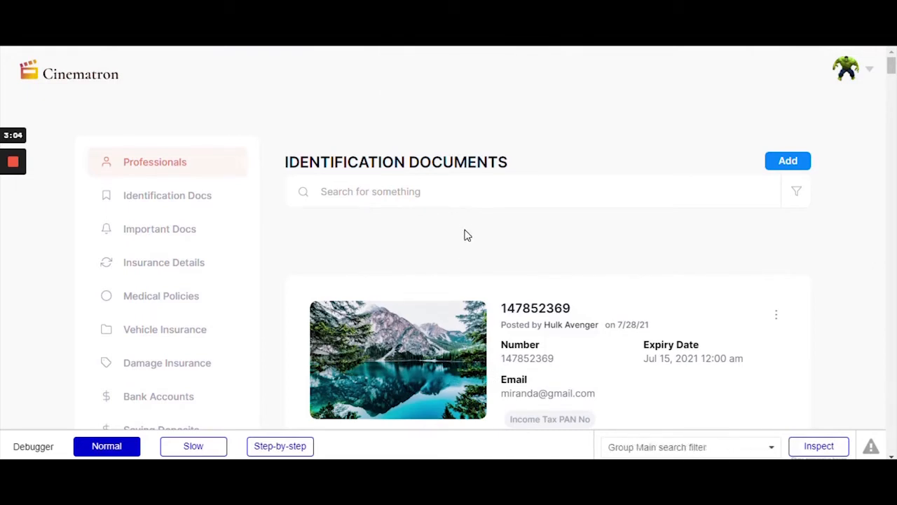
pyautogui.scroll(-3, 500, 112)
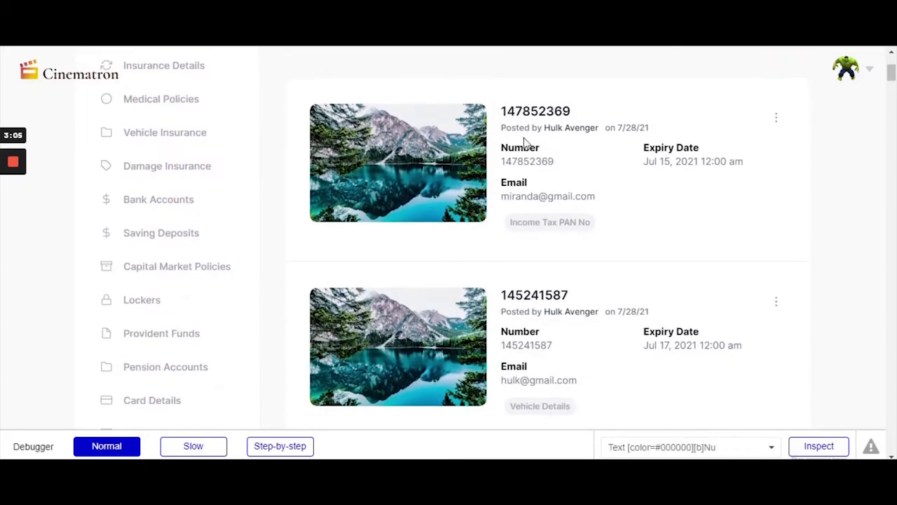
pyautogui.scroll(1, 509, 161)
pyautogui.scroll(2, 634, 226)
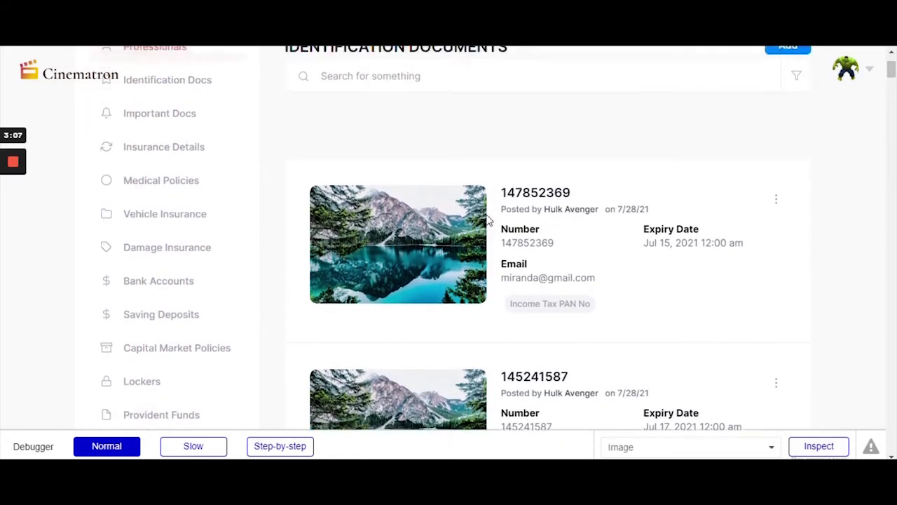
pyautogui.scroll(-1, 566, 187)
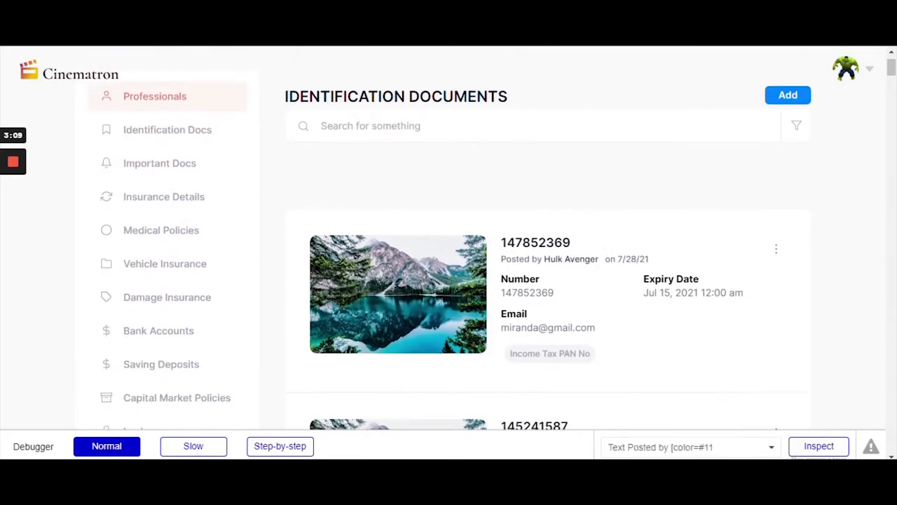
pyautogui.scroll(1, 395, 237)
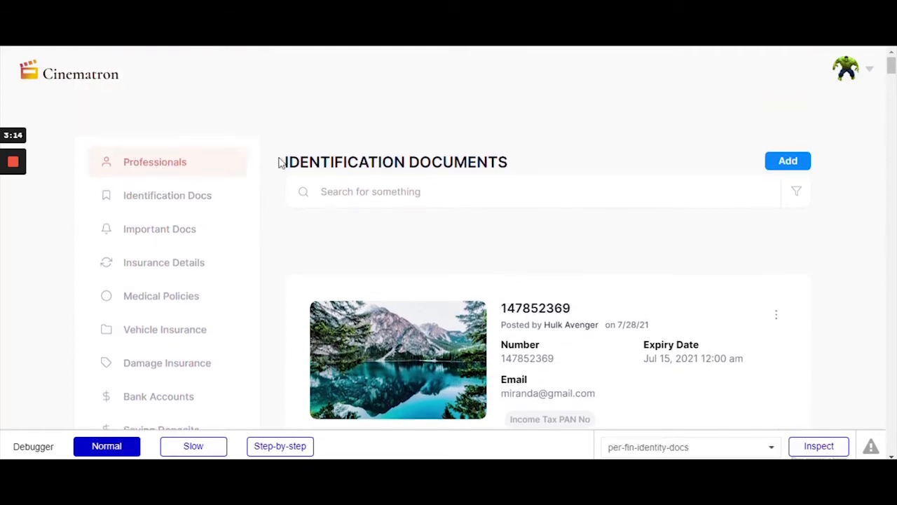
pyautogui.scroll(-1, 446, 179)
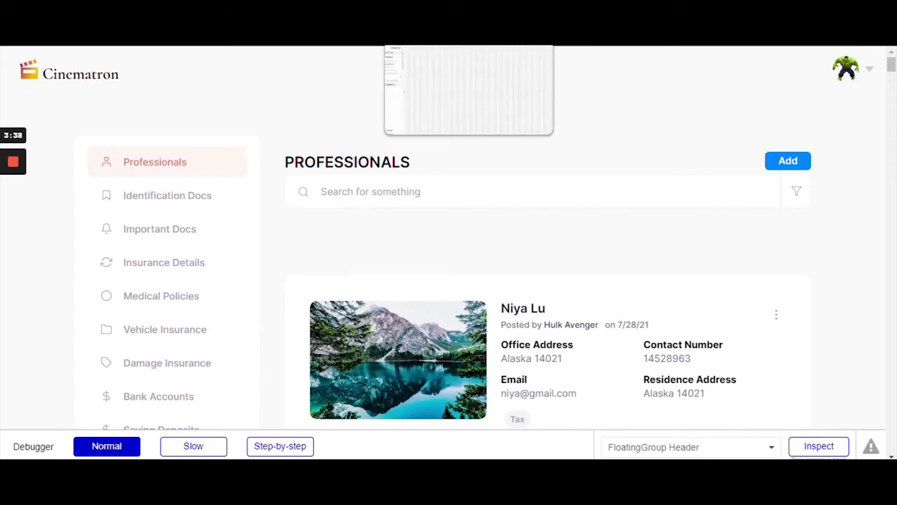
# Step: Switch to the Bubble editor, reveal Group Main and check which data sources its first navigation groups use, comparing them with the preview
pyautogui.click(452, 46)
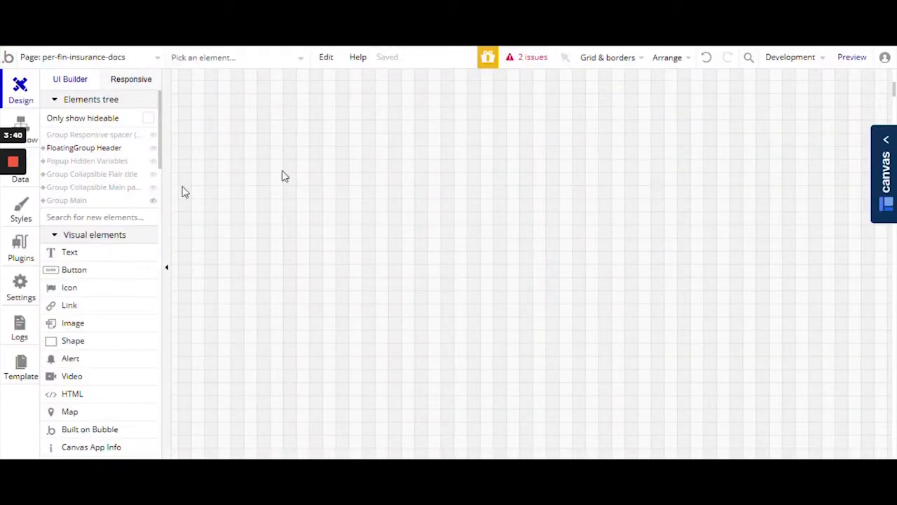
pyautogui.click(77, 202)
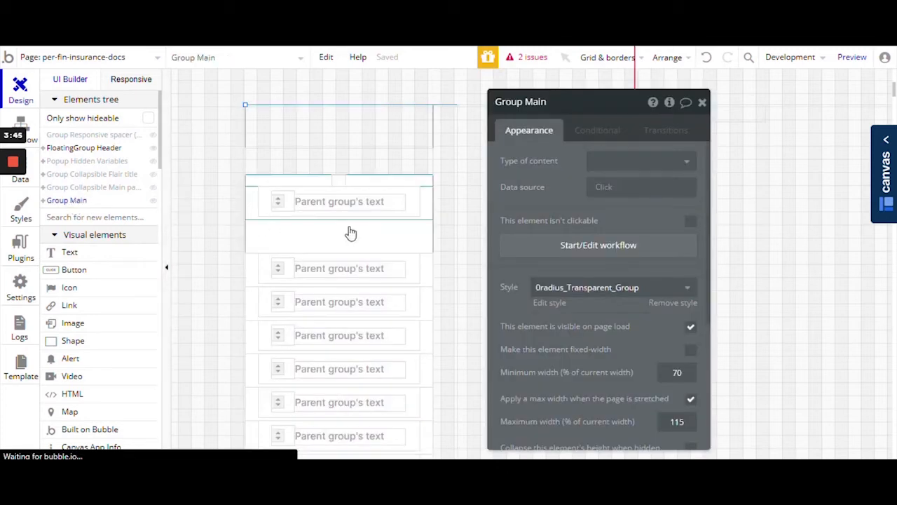
pyautogui.click(412, 205)
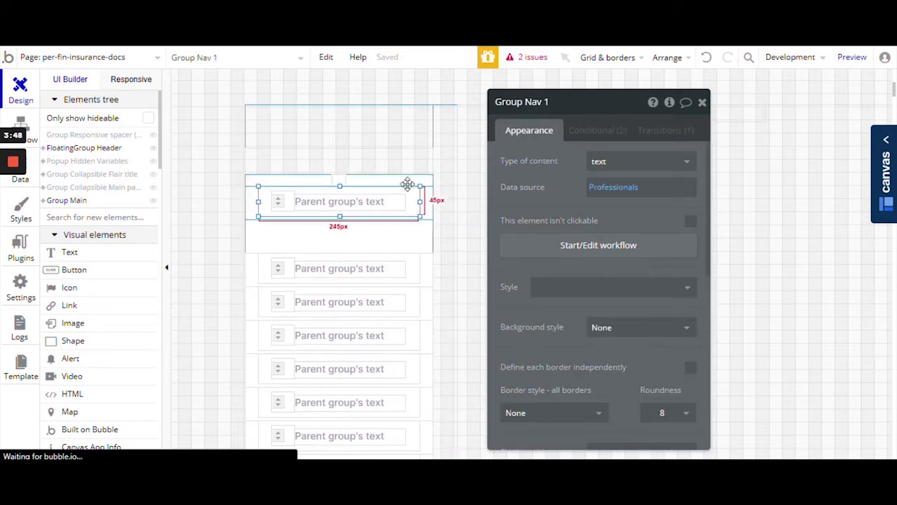
pyautogui.scroll(-2, 427, 224)
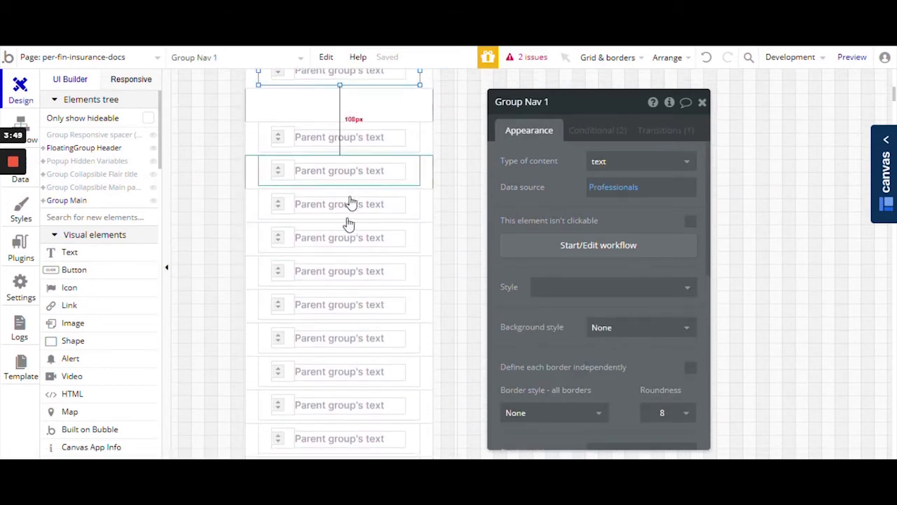
pyautogui.click(414, 32)
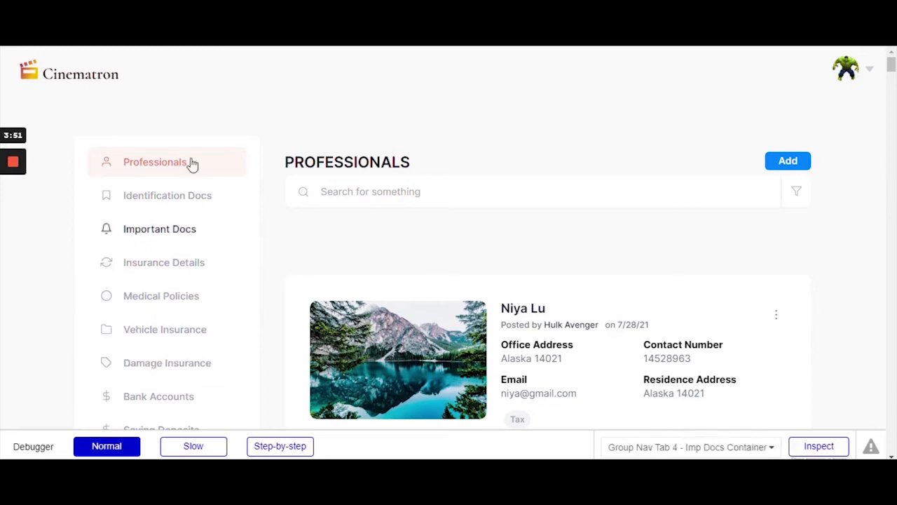
pyautogui.click(315, 31)
pyautogui.scroll(1, 404, 171)
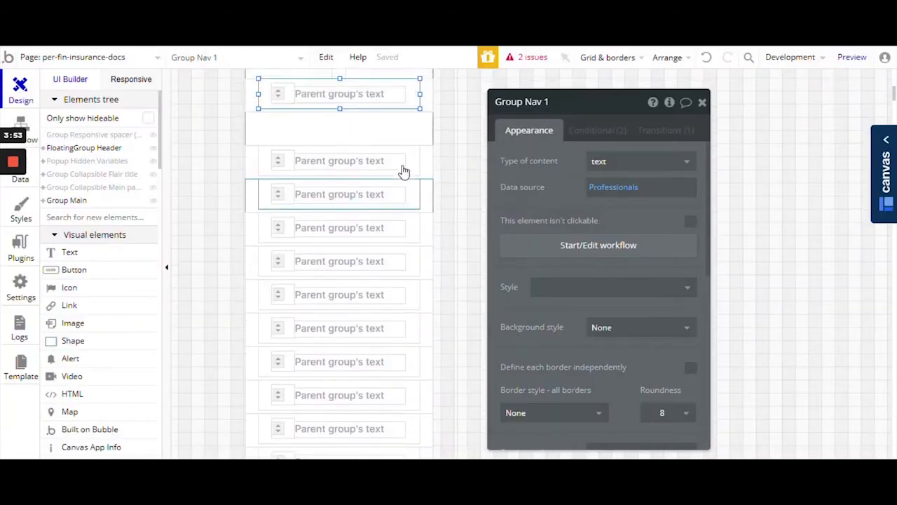
pyautogui.scroll(2, 403, 172)
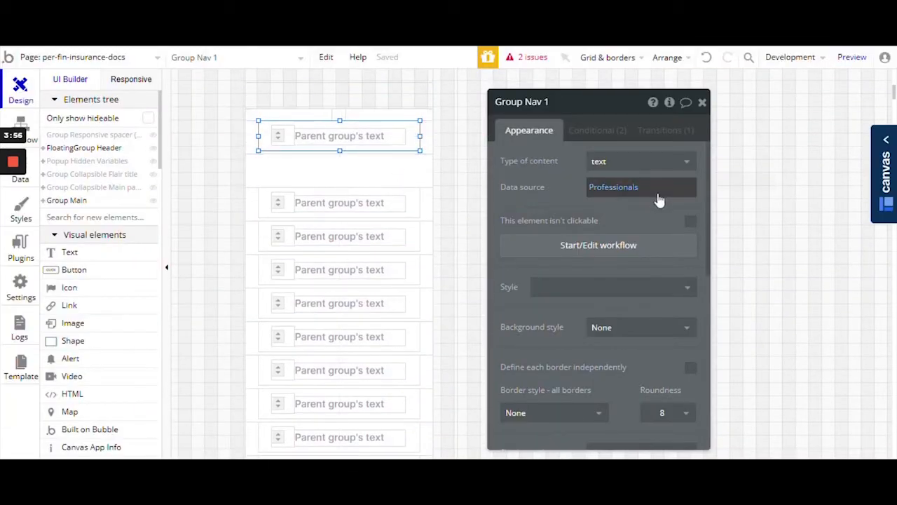
pyautogui.click(411, 209)
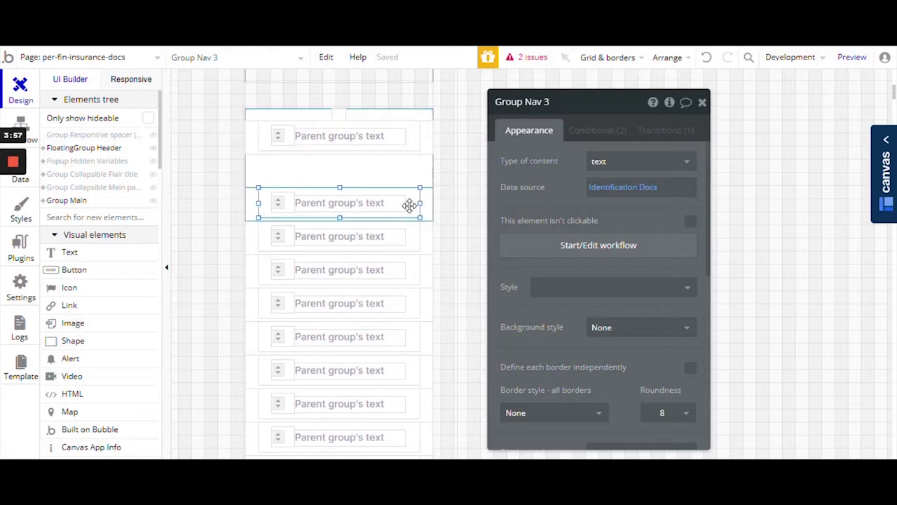
pyautogui.click(413, 242)
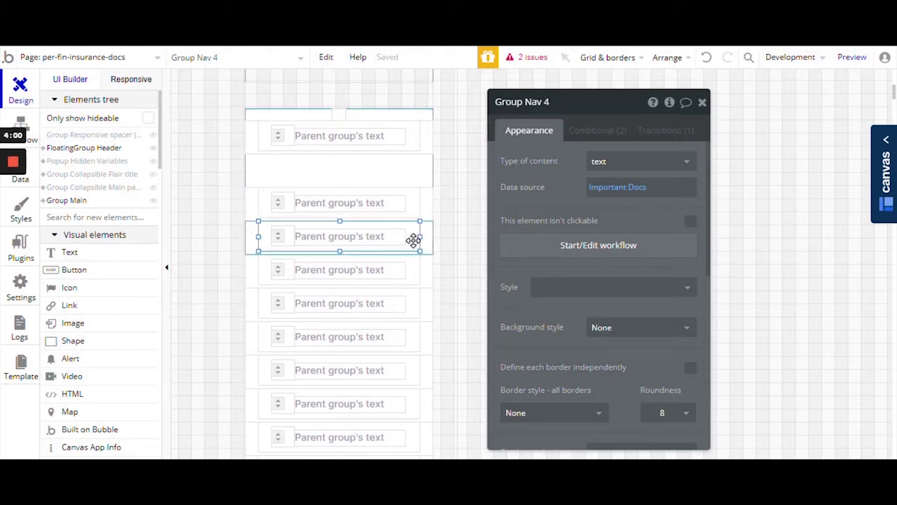
# Step: Start a click workflow for the Insurance Details navigation group, Group Nav 5, and set its event color to Green
pyautogui.click(412, 272)
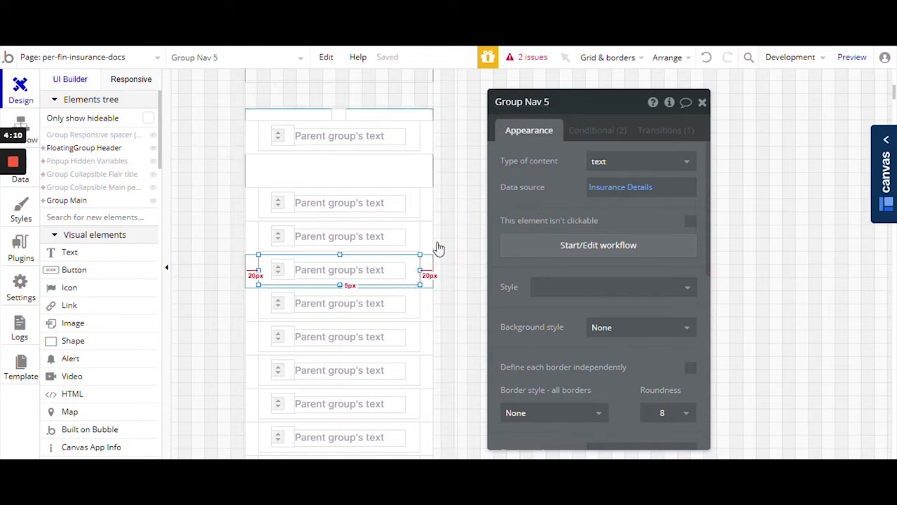
pyautogui.click(607, 252)
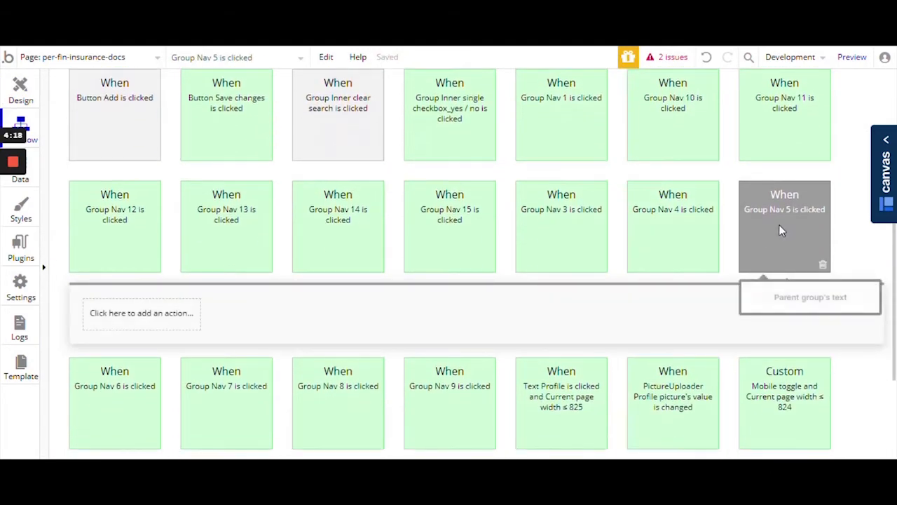
pyautogui.click(779, 224)
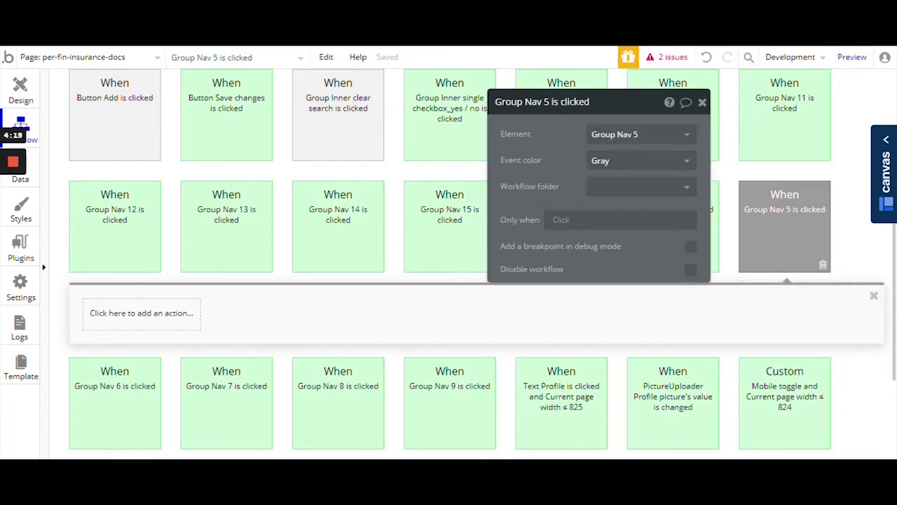
pyautogui.click(616, 165)
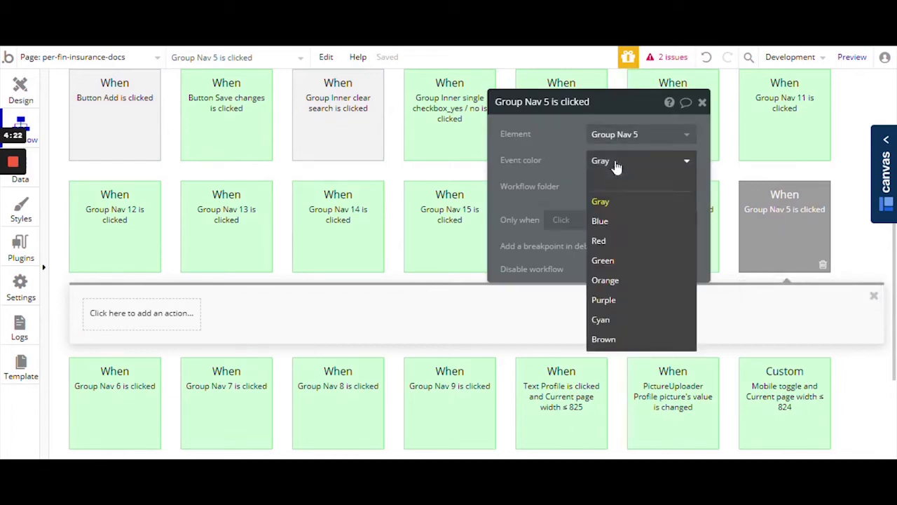
pyautogui.click(614, 264)
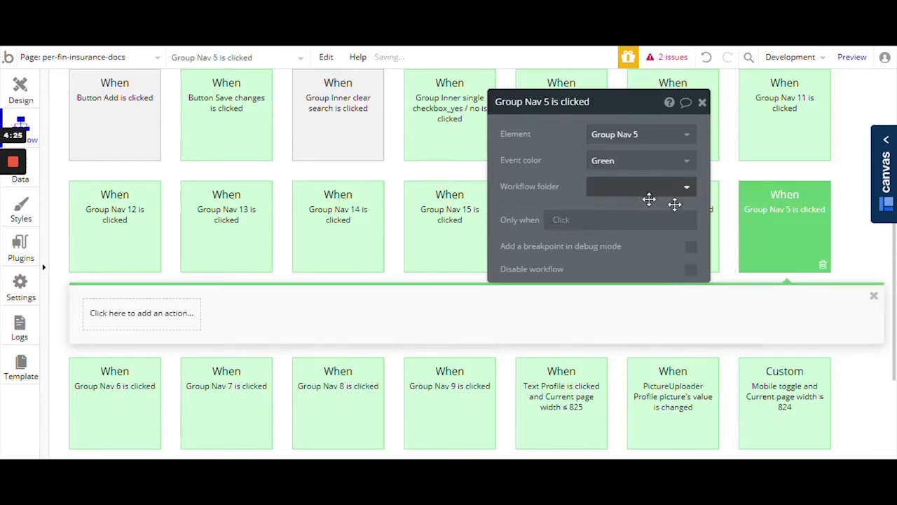
pyautogui.moveTo(582, 266); pyautogui.dragTo(384, 286)
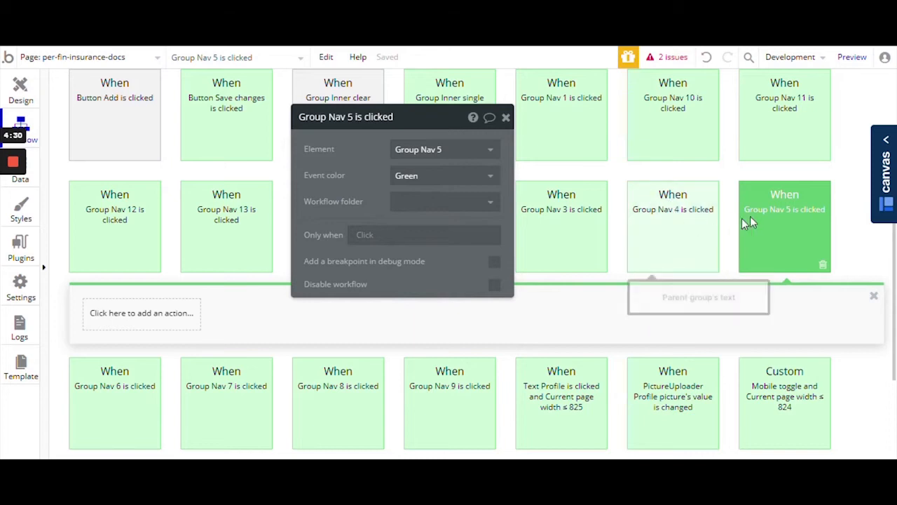
# Step: Inspect the page navigation action in the Group Nav 4 click workflow and compare it with the Important Docs item in the preview
pyautogui.click(669, 222)
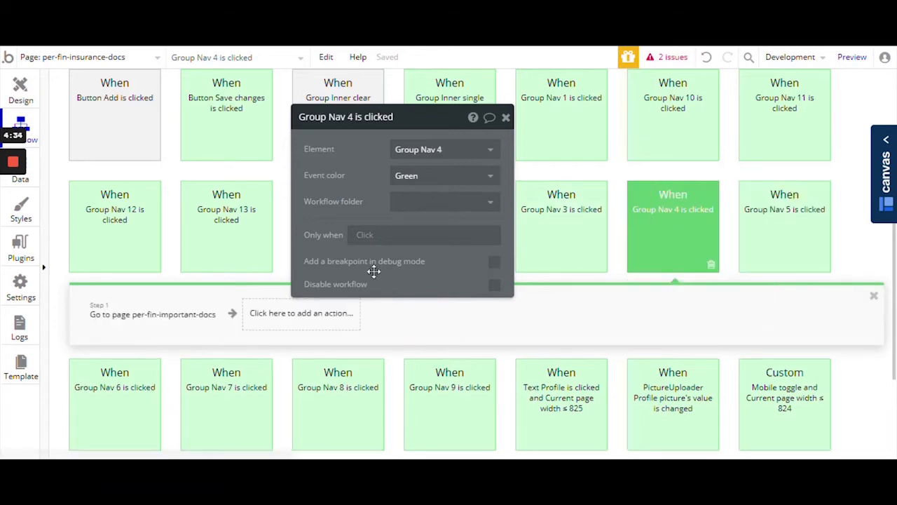
pyautogui.click(130, 317)
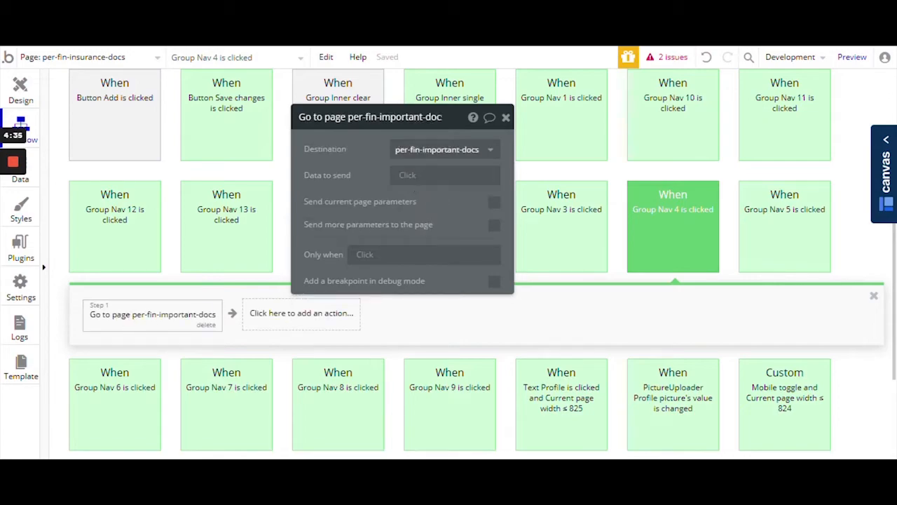
pyautogui.hotkey('ctrl', 'Tab')
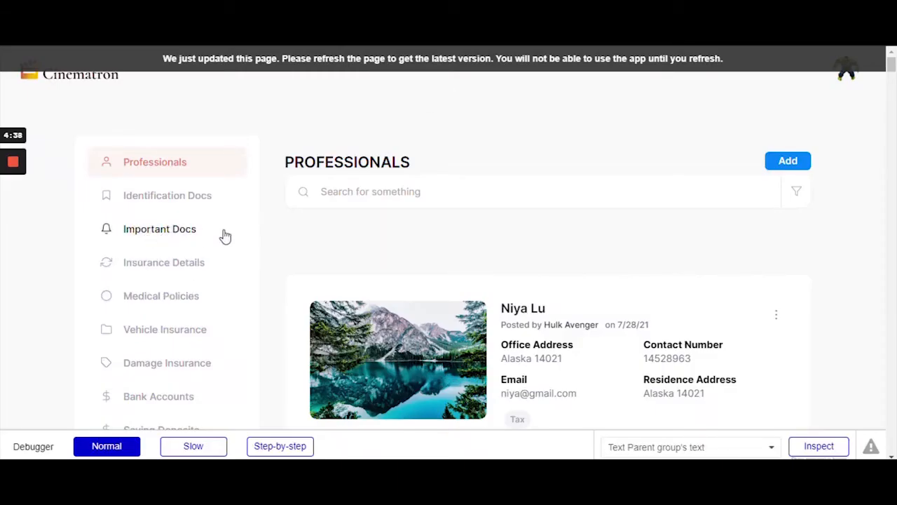
pyautogui.hotkey('ctrl', 'shift', 'Tab')
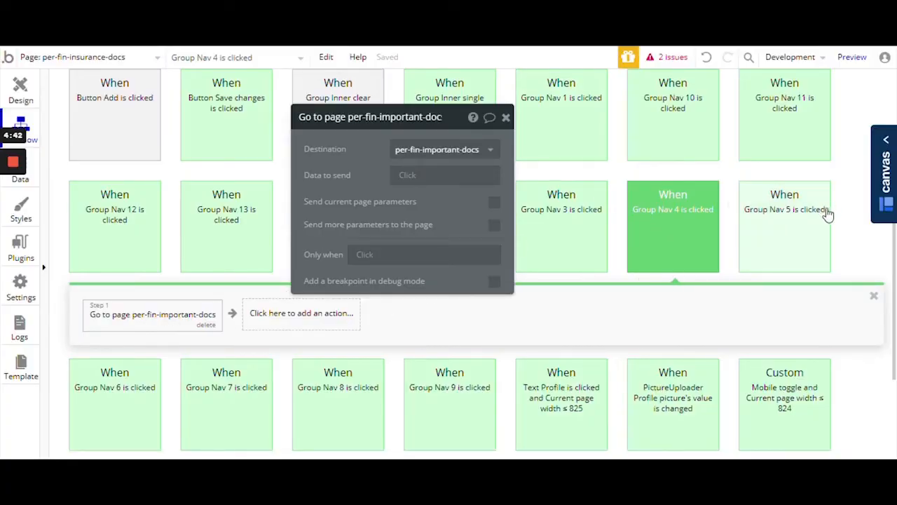
# Step: Add a Go to page navigation action to the Group Nav 5 click workflow
pyautogui.click(769, 229)
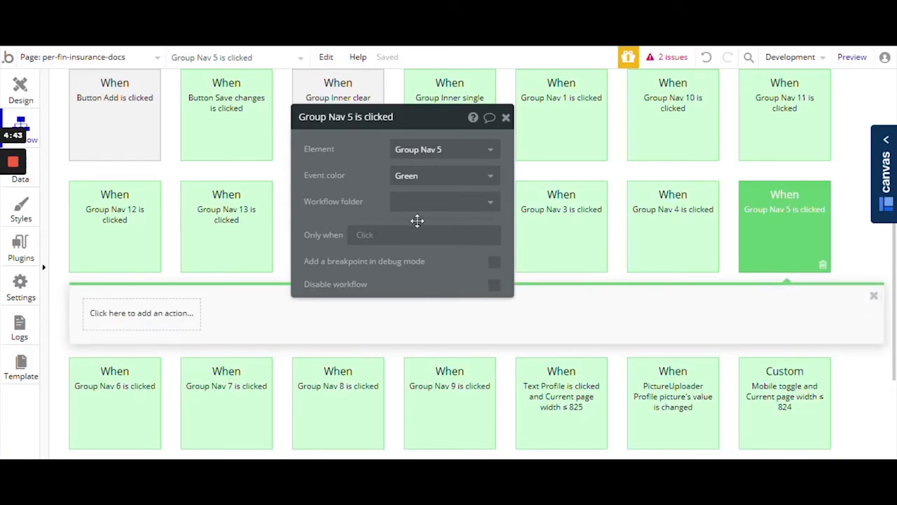
pyautogui.click(143, 312)
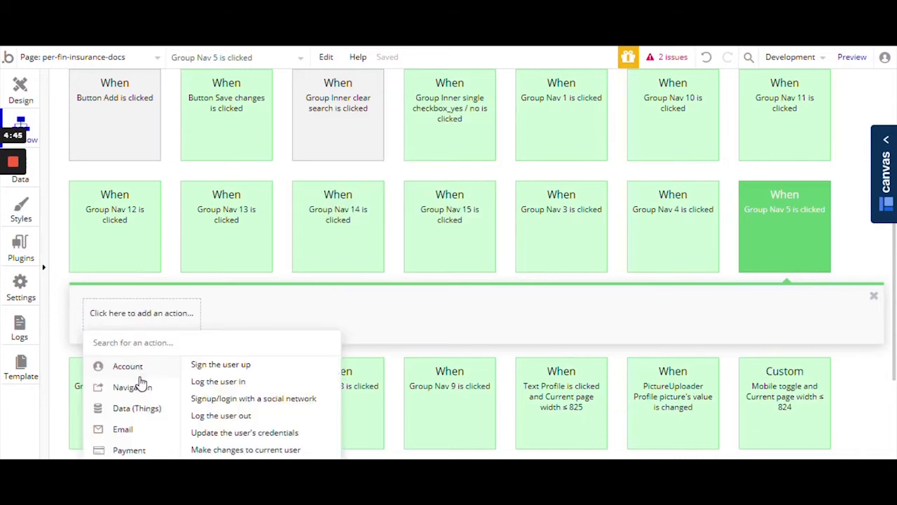
pyautogui.scroll(-1, 141, 383)
pyautogui.moveTo(134, 330)
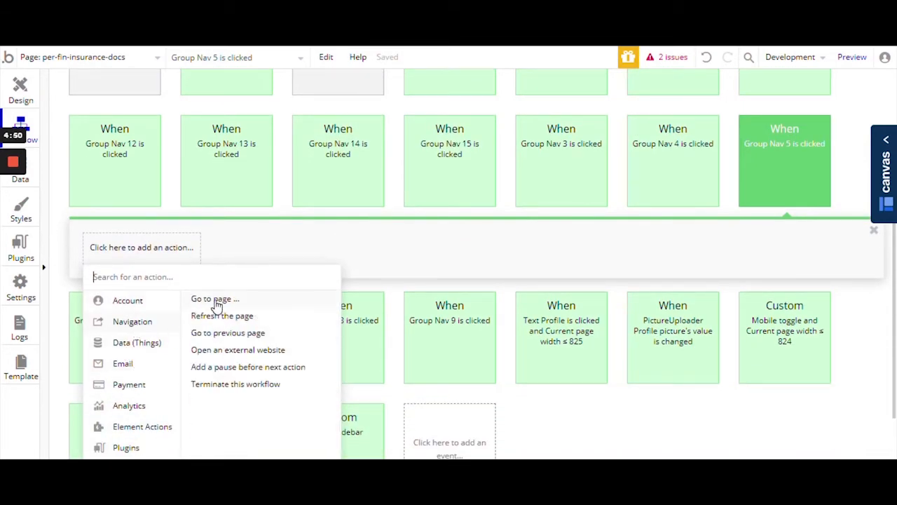
pyautogui.moveTo(216, 303)
pyautogui.click(153, 251)
pyautogui.click(133, 252)
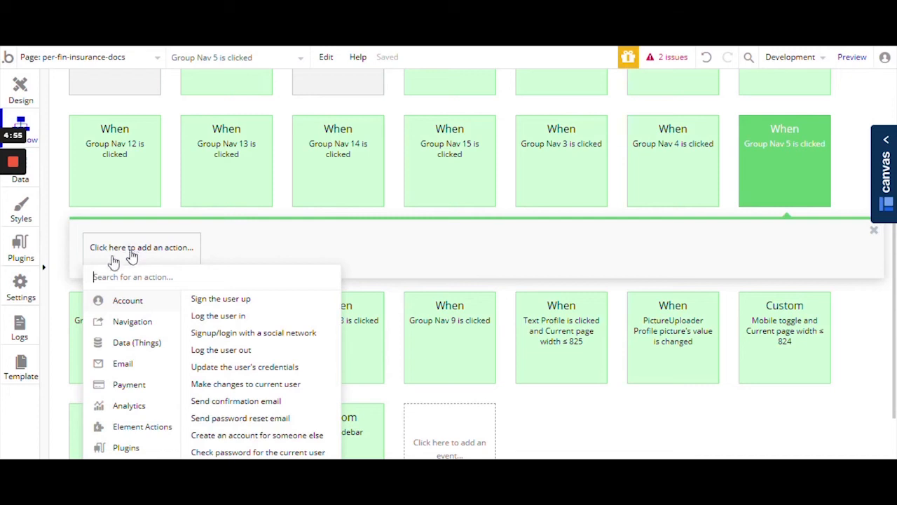
pyautogui.scroll(-1, 143, 347)
pyautogui.scroll(1, 144, 351)
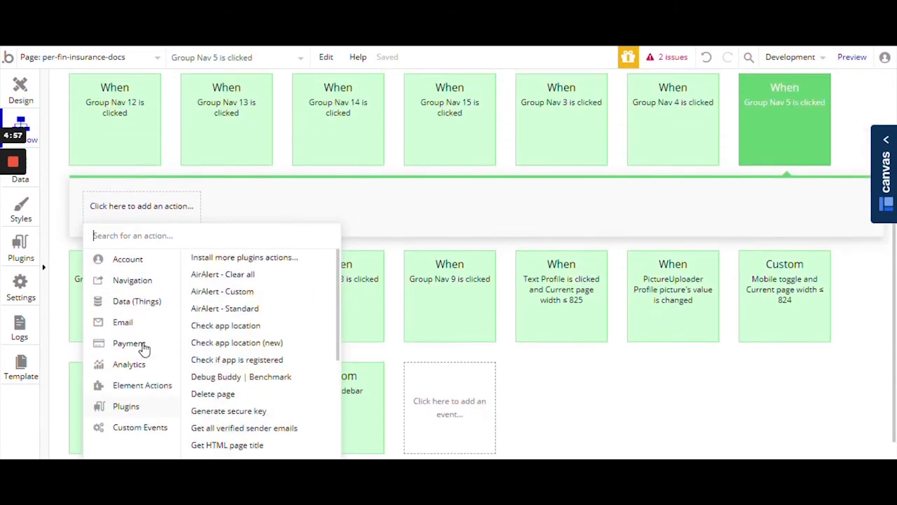
pyautogui.moveTo(137, 289)
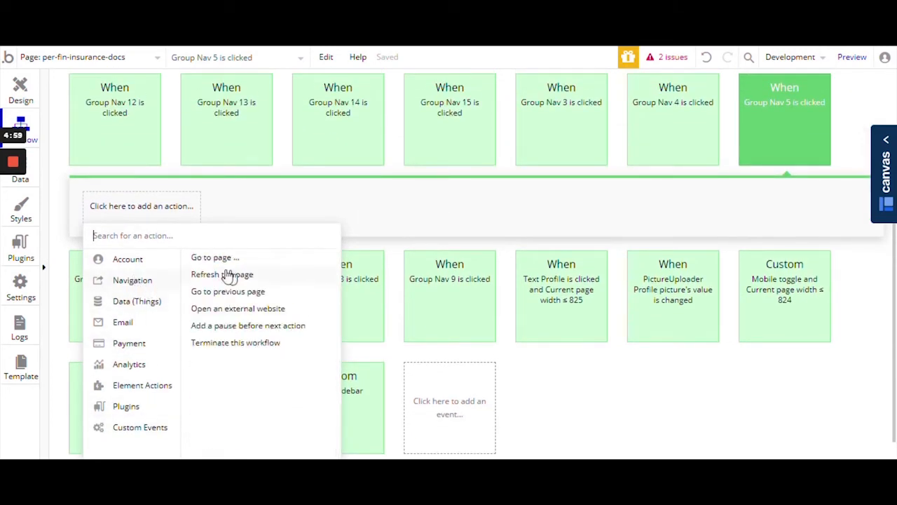
pyautogui.click(210, 257)
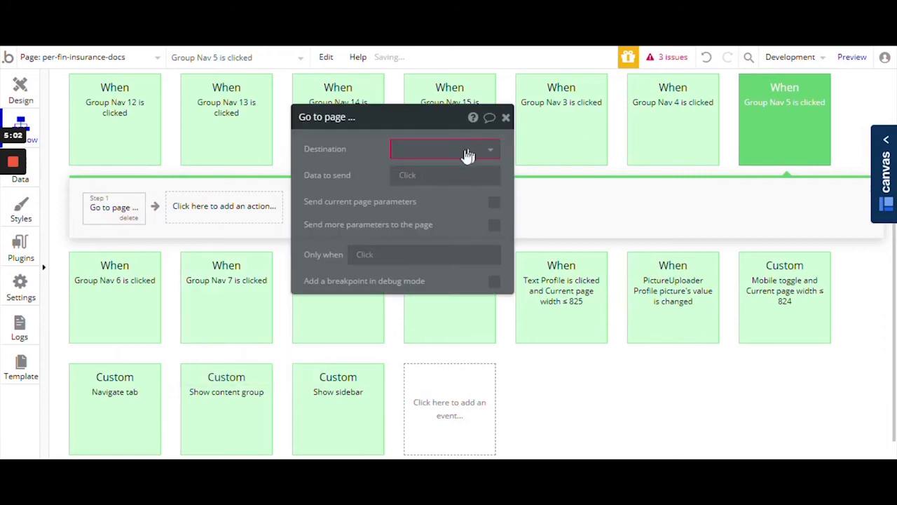
# Step: Set the destination of Group Nav 5's Go to page action to per-fin-insurance-docs and close the action's properties
pyautogui.click(439, 148)
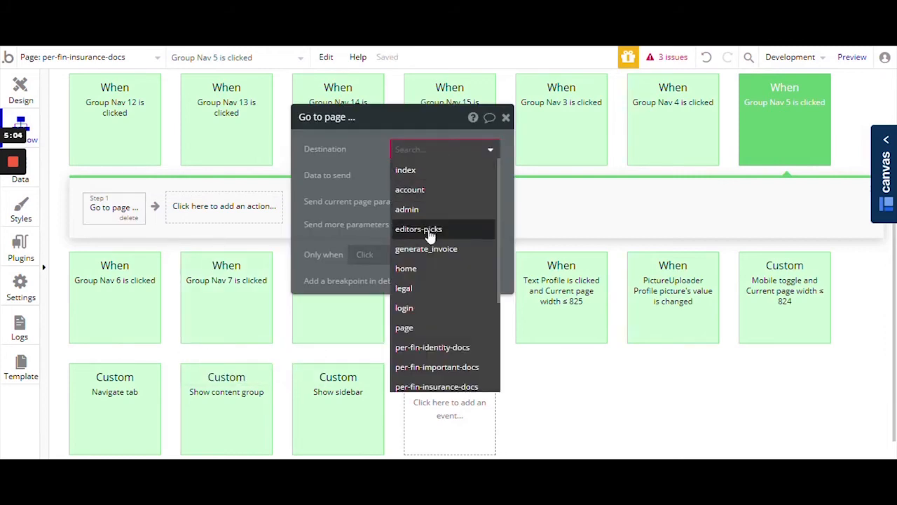
pyautogui.scroll(-2, 431, 231)
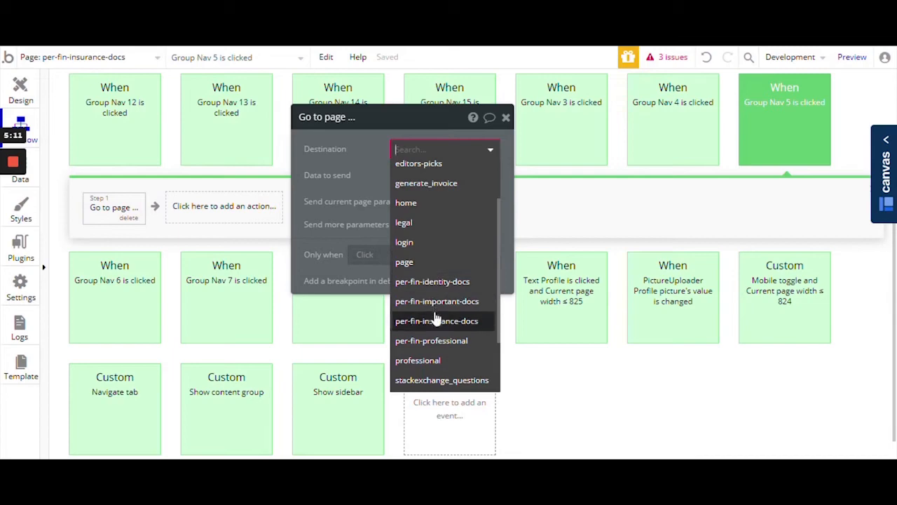
pyautogui.click(21, 103)
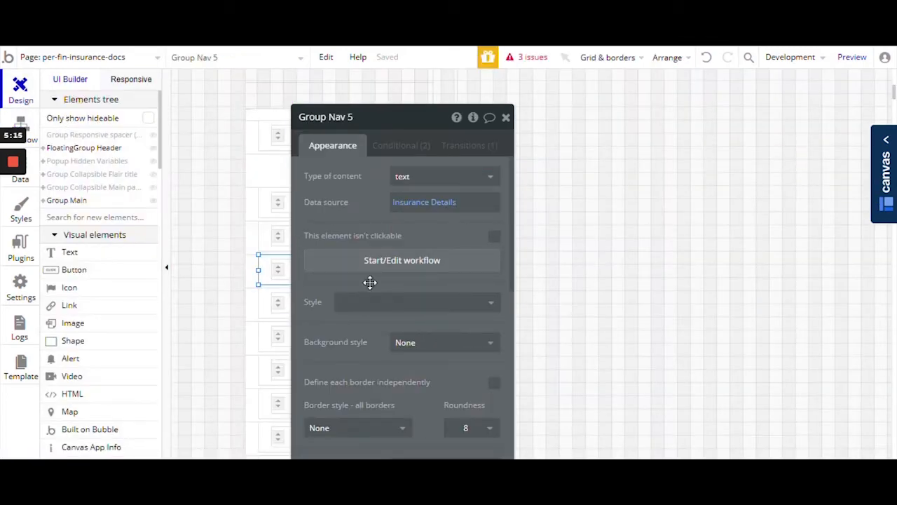
pyautogui.click(412, 266)
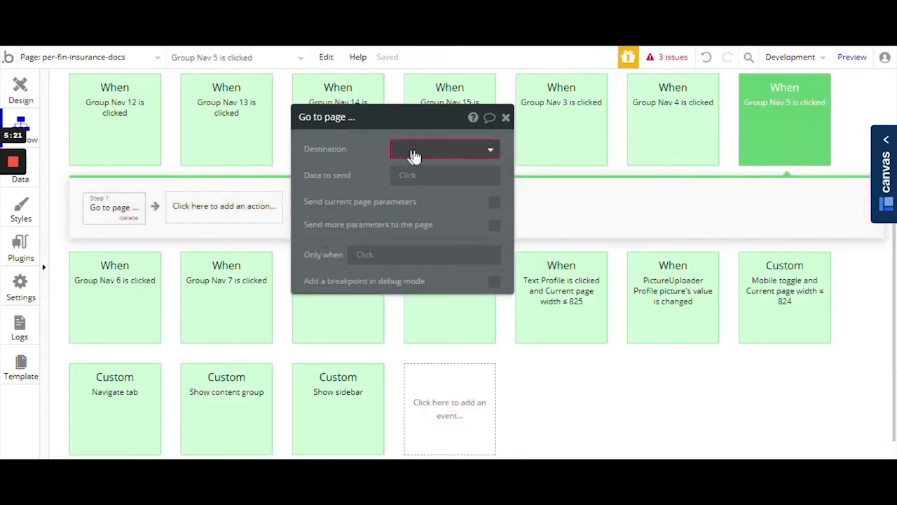
pyautogui.click(445, 148)
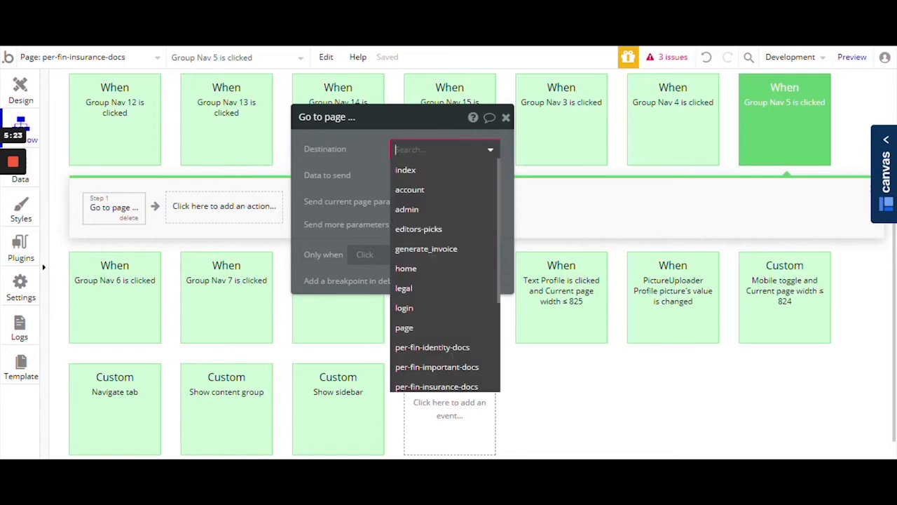
pyautogui.scroll(-2, 421, 231)
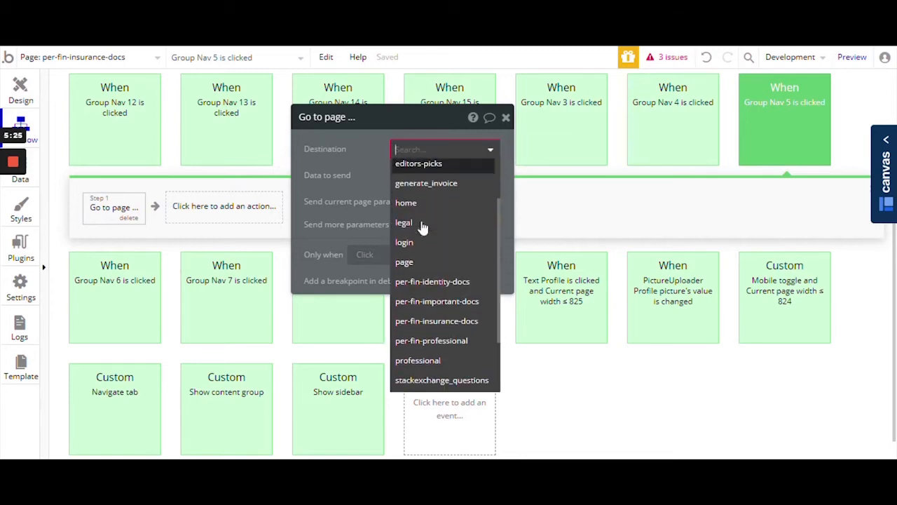
pyautogui.click(436, 321)
pyautogui.moveTo(336, 170); pyautogui.dragTo(333, 168)
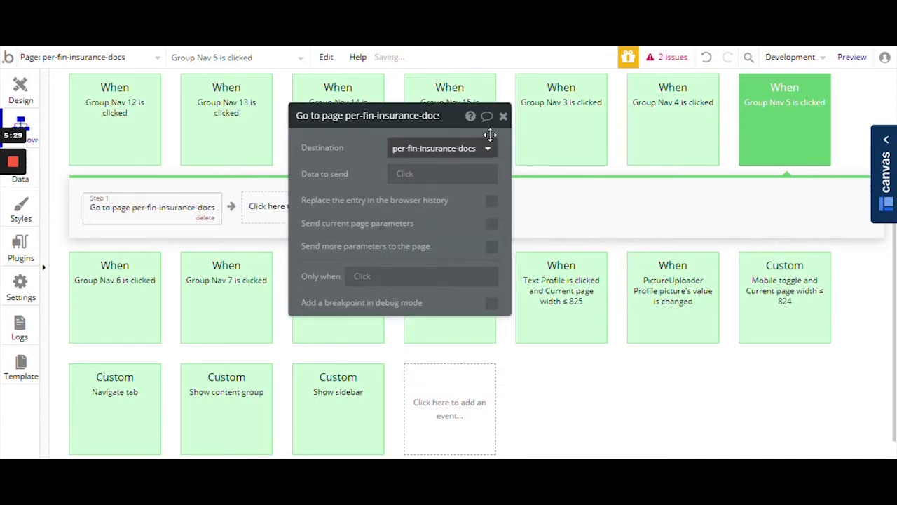
pyautogui.click(503, 118)
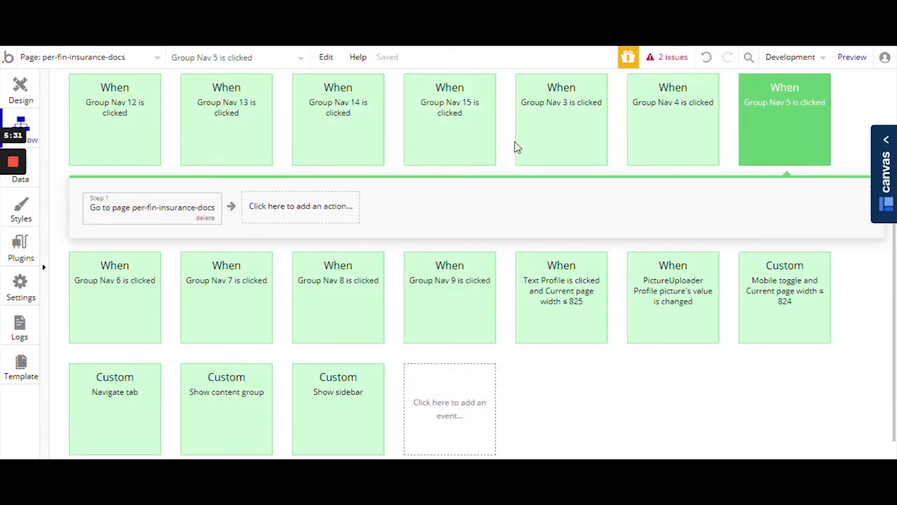
# Step: Refresh the Professionals page preview and compare its Insurance Details item with Group Nav 5 in the Bubble editor
pyautogui.hotkey('ctrl', 'Tab')
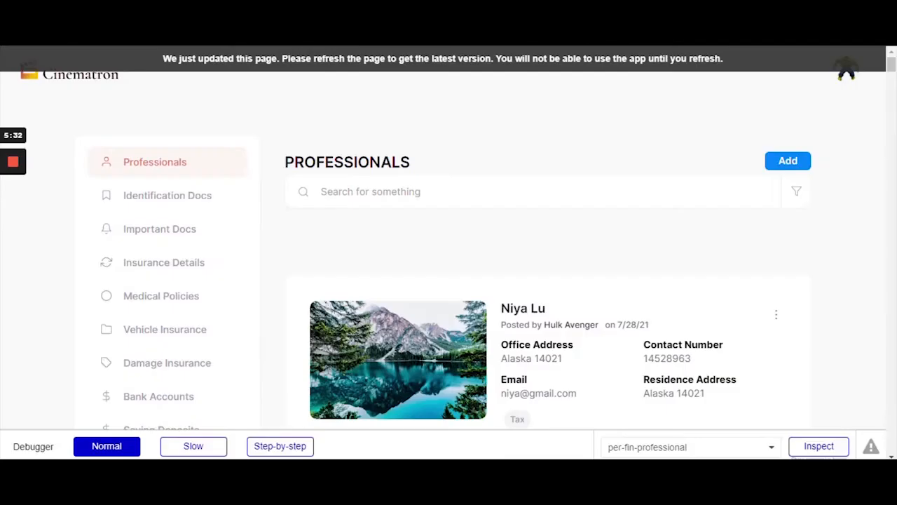
pyautogui.click(464, 68)
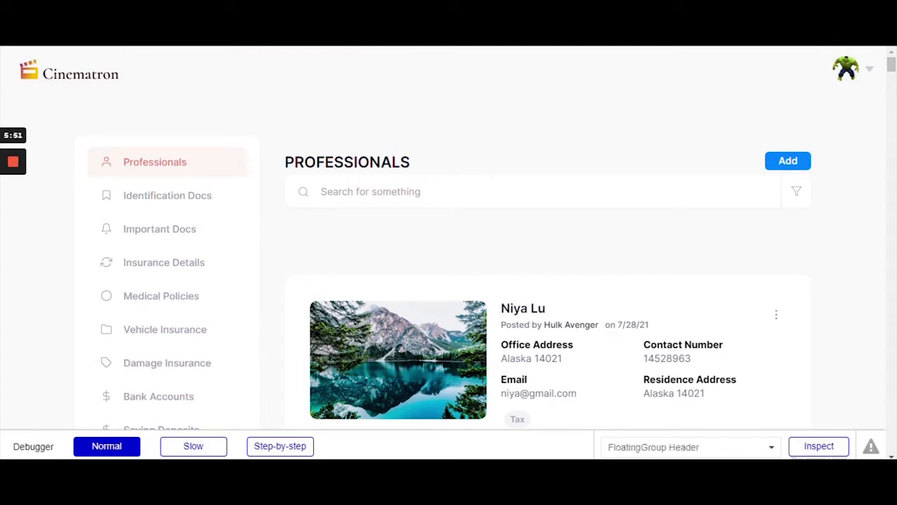
pyautogui.hotkey('alt', 'Tab')
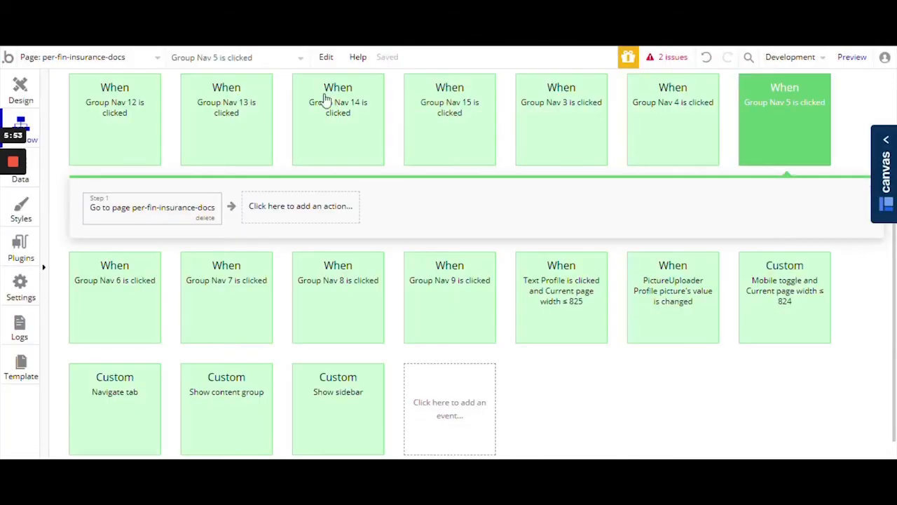
pyautogui.click(17, 88)
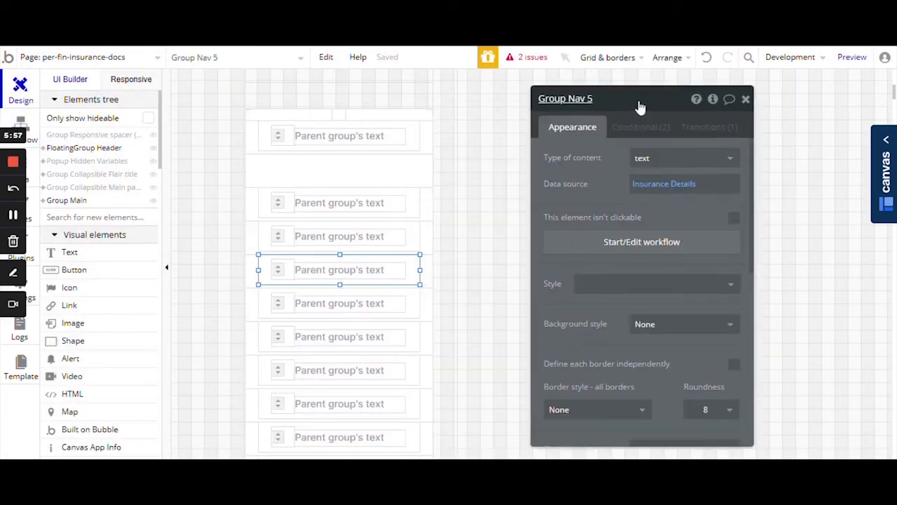
pyautogui.click(509, 242)
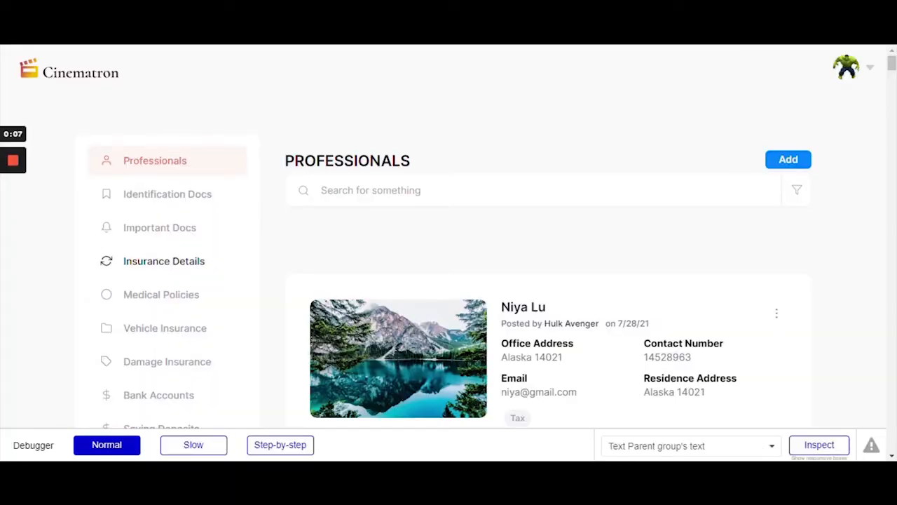
pyautogui.hotkey('ctrl', 'Tab')
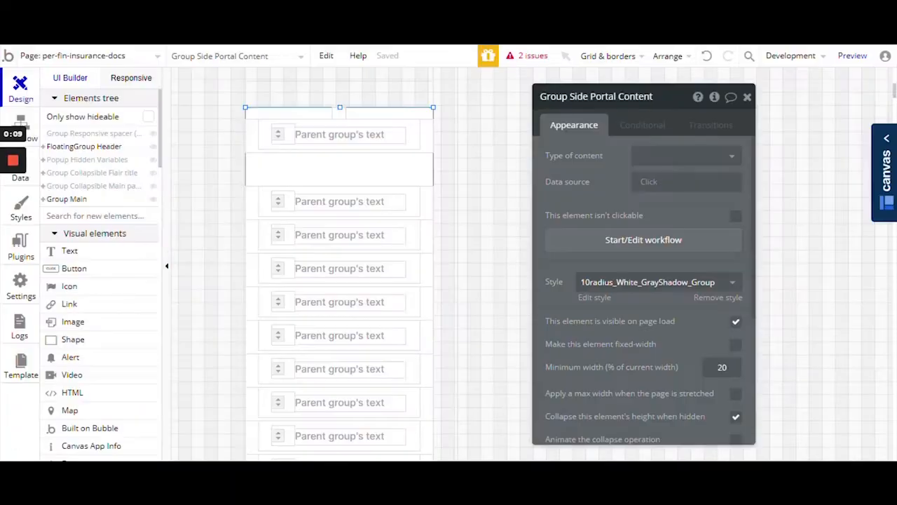
# Step: Open the per-fin-professional page for editing and expand Group Main in its element hierarchy
pyautogui.click(144, 61)
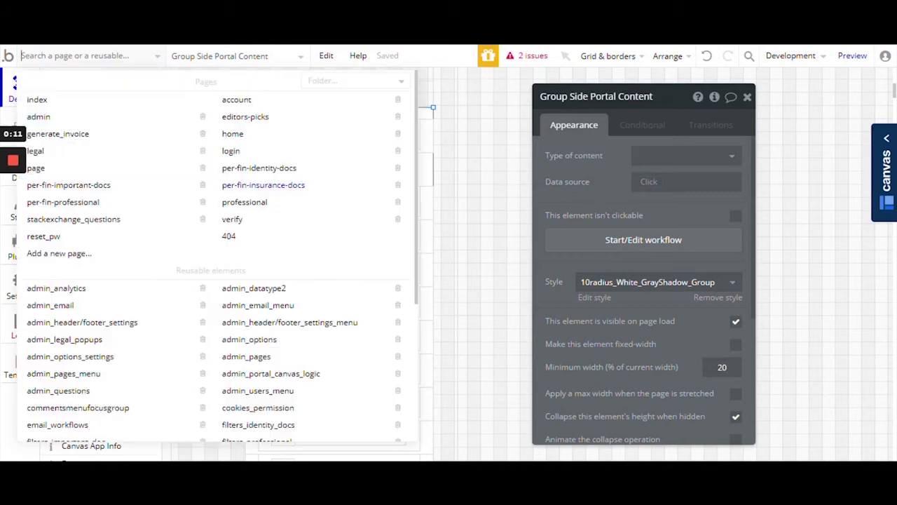
pyautogui.click(59, 205)
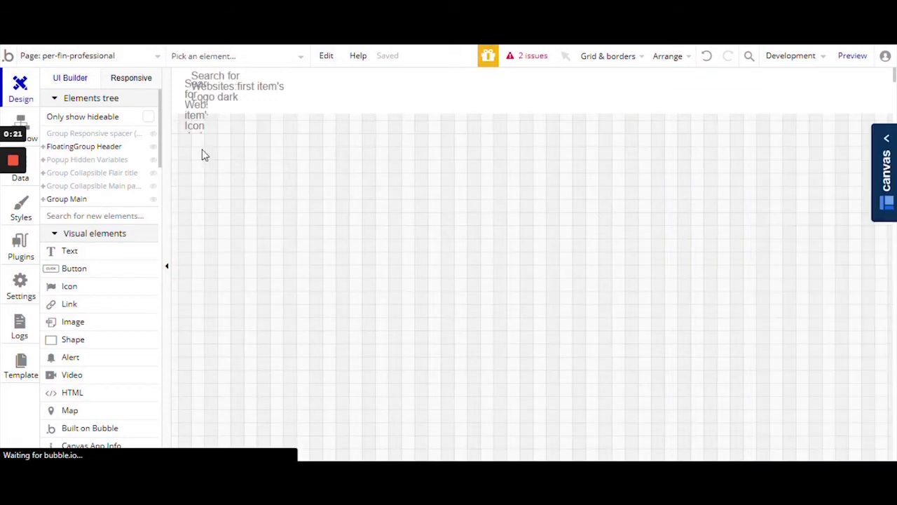
pyautogui.click(64, 200)
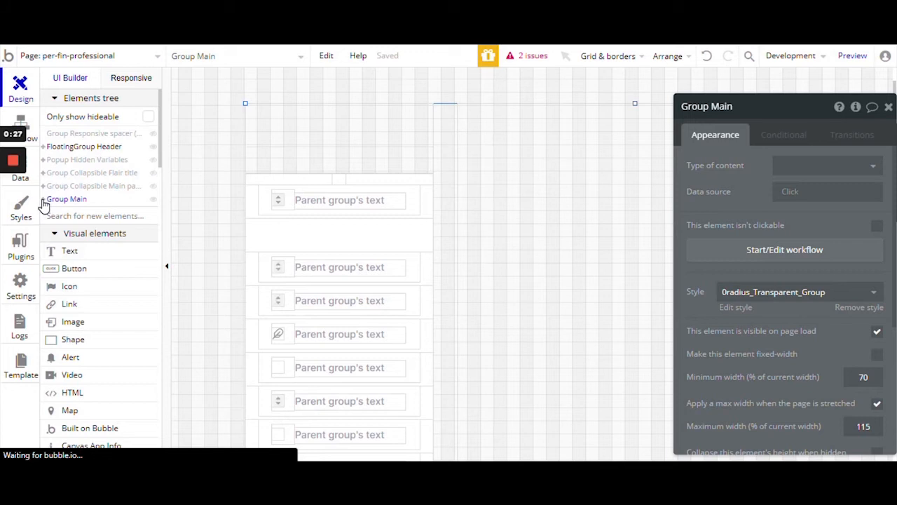
pyautogui.click(42, 199)
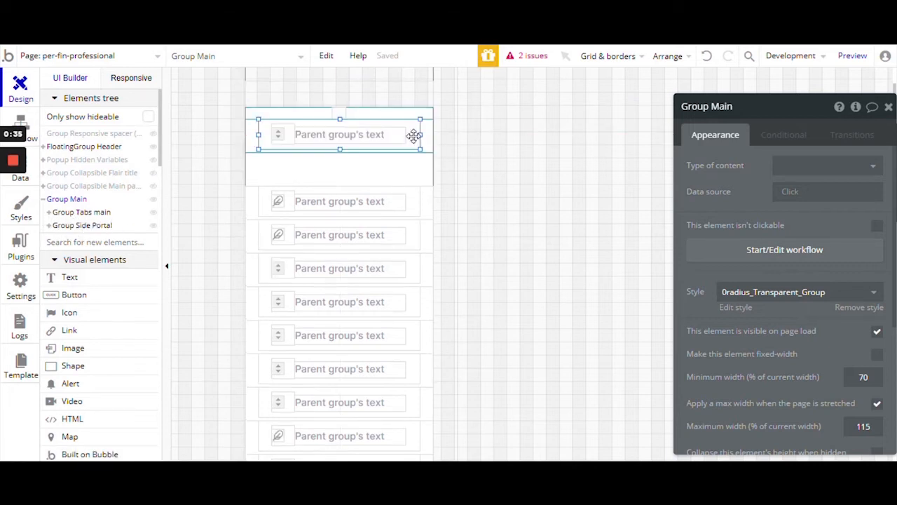
# Step: Check the data sources of Group Nav 1, 3, 4 and 5 to locate the Insurance Details navigation group
pyautogui.click(414, 135)
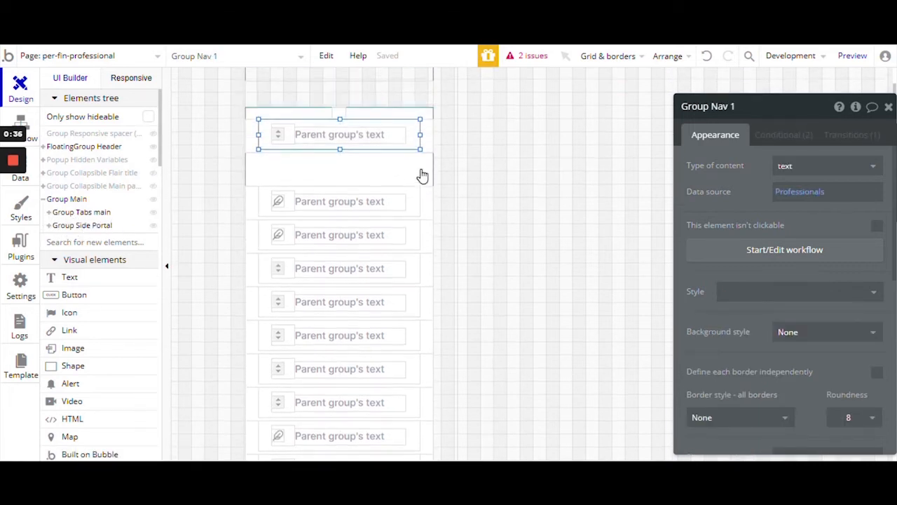
pyautogui.scroll(1, 422, 175)
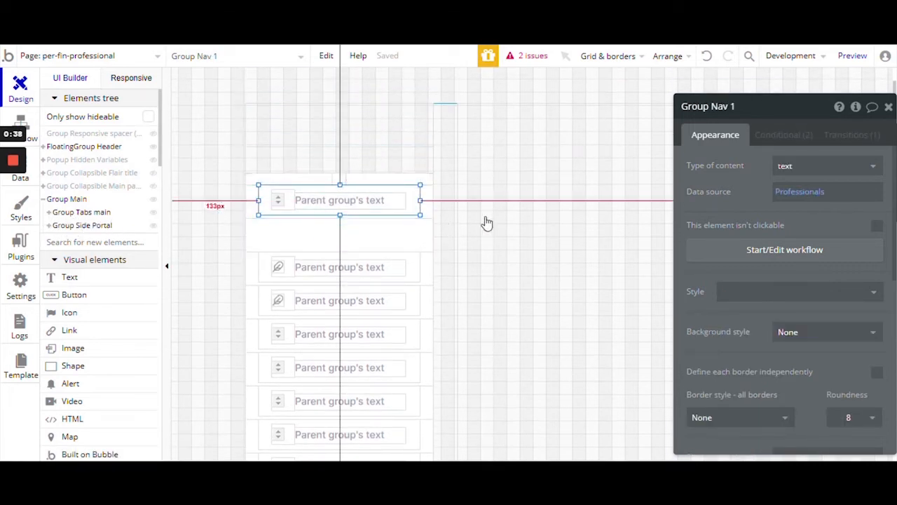
pyautogui.moveTo(741, 177); pyautogui.dragTo(576, 159)
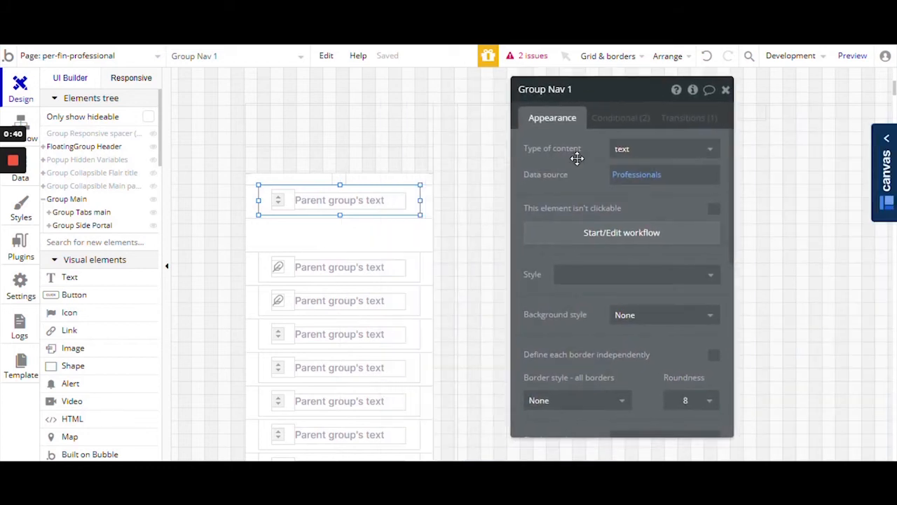
pyautogui.scroll(-1, 455, 186)
pyautogui.click(415, 201)
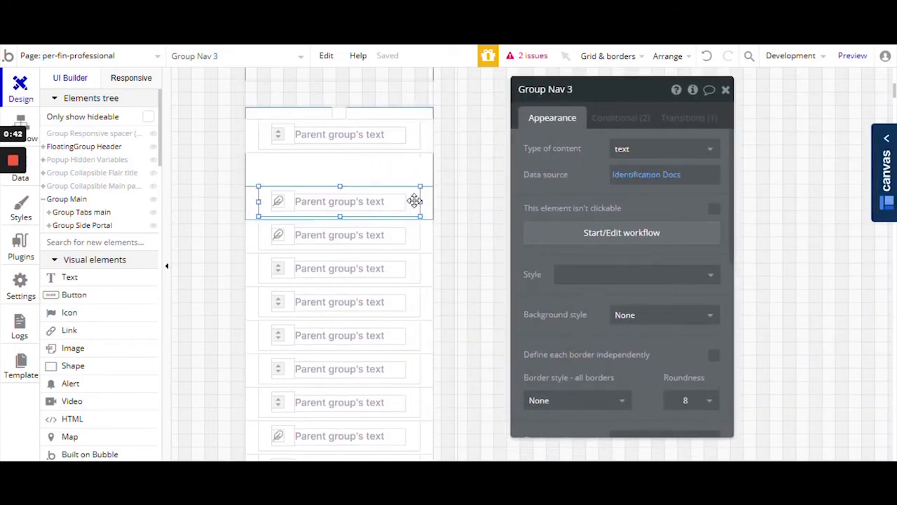
pyautogui.click(414, 235)
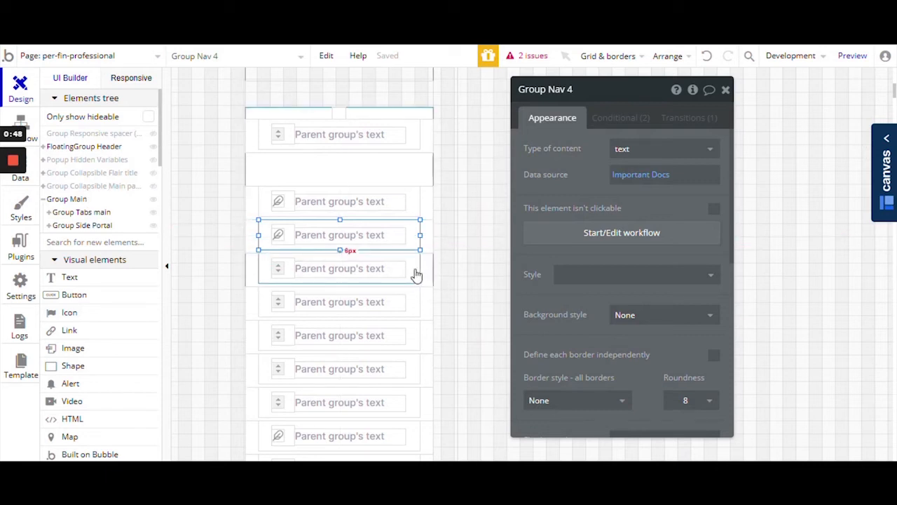
pyautogui.click(414, 272)
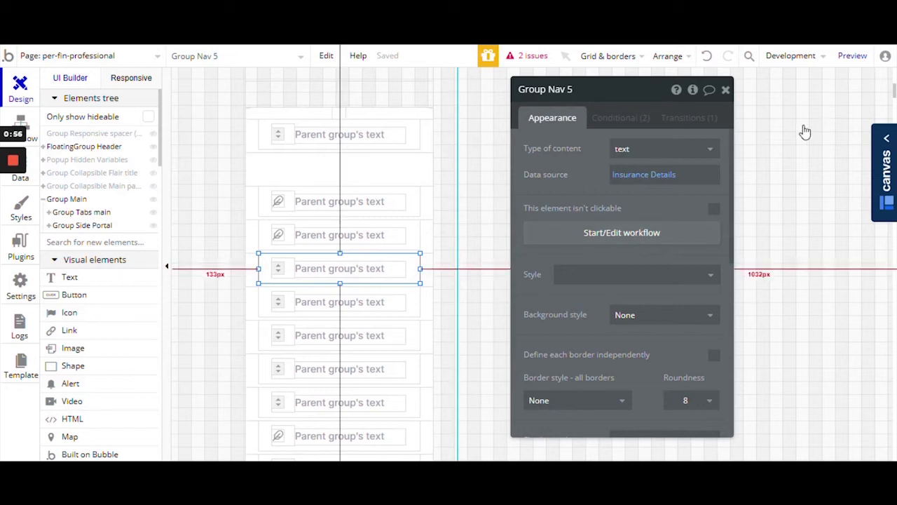
# Step: Start a click workflow for Group Nav 5 on the per-fin-professional page and set its event color to Green
pyautogui.click(636, 234)
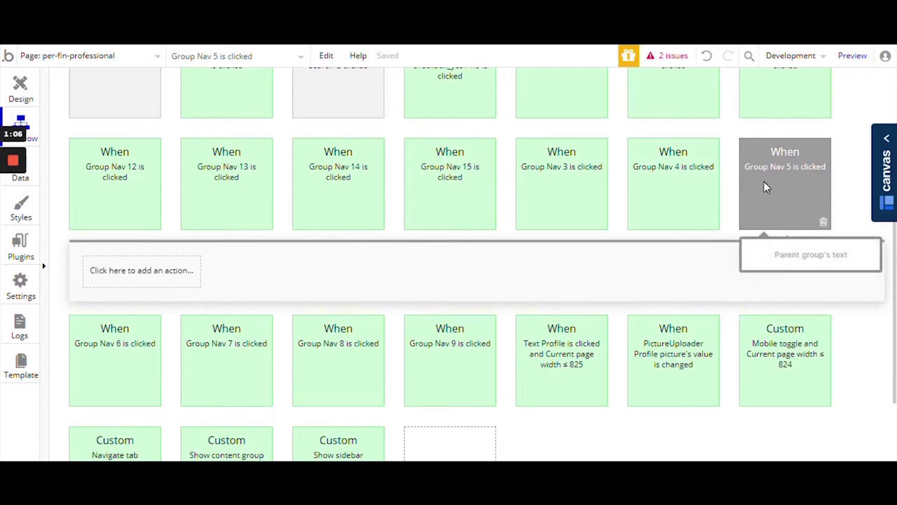
pyautogui.click(763, 181)
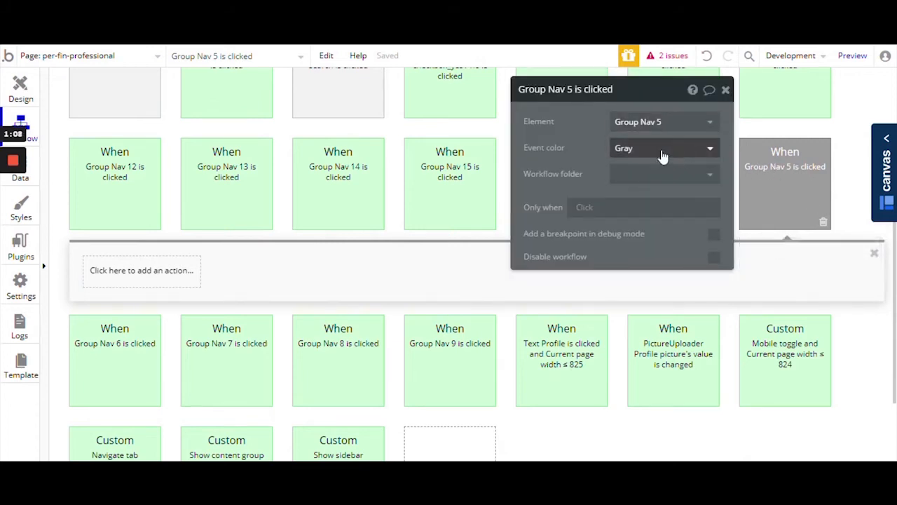
pyautogui.click(704, 148)
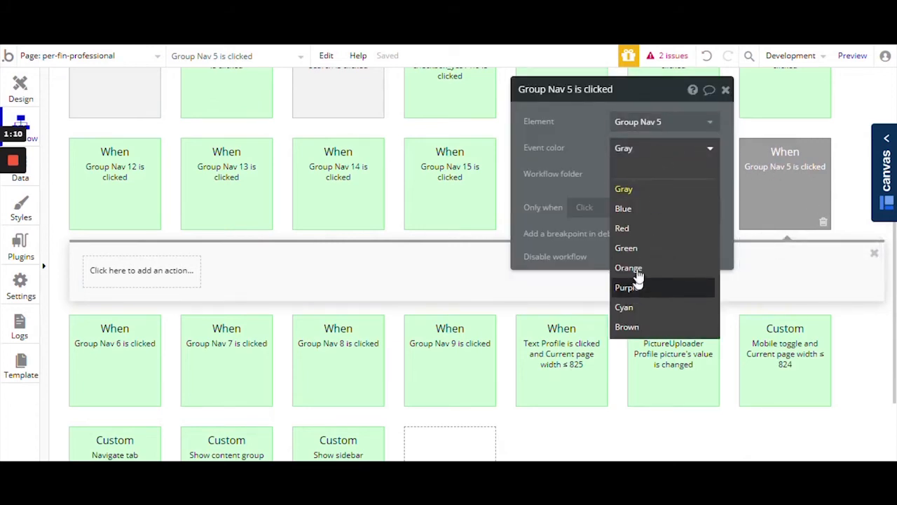
pyautogui.click(639, 249)
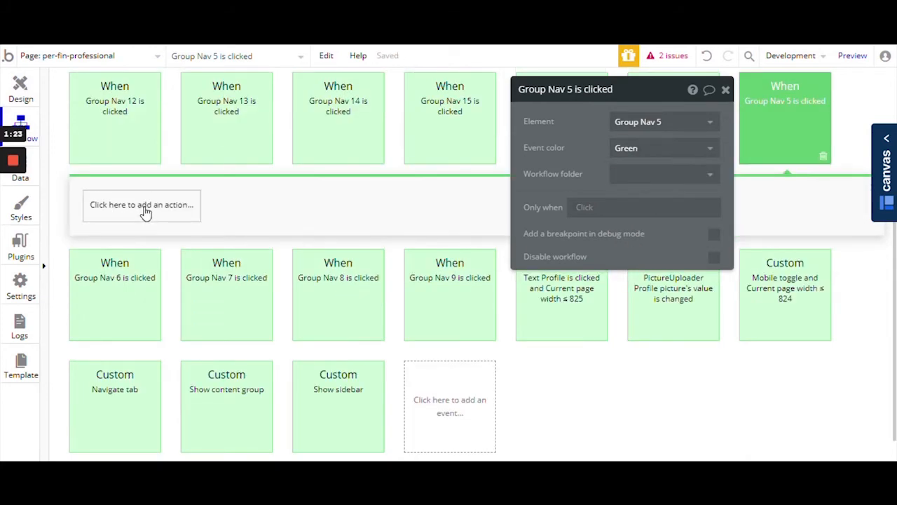
# Step: Add a Go to page action with destination per-fin-insurance-docs to the Group Nav 5 workflow, and switch to the preview
pyautogui.click(146, 212)
pyautogui.moveTo(132, 281)
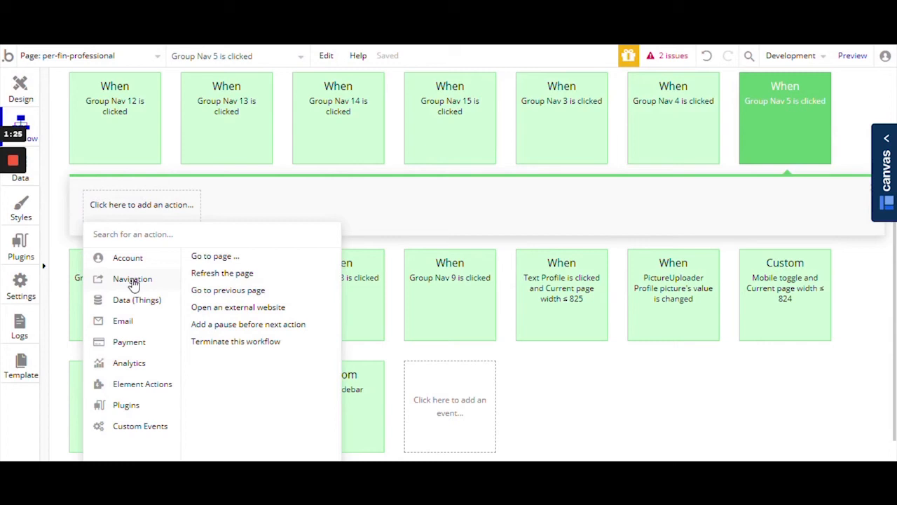
pyautogui.click(215, 257)
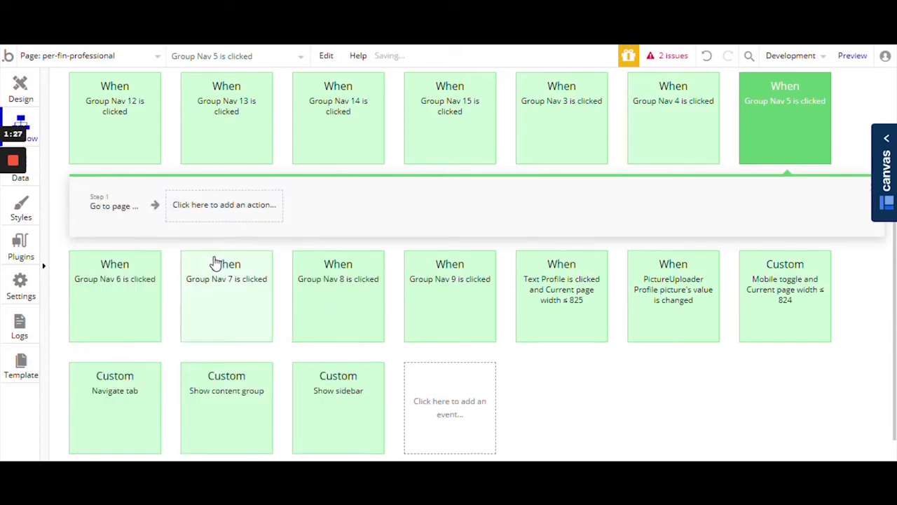
pyautogui.moveTo(560, 160); pyautogui.dragTo(393, 255)
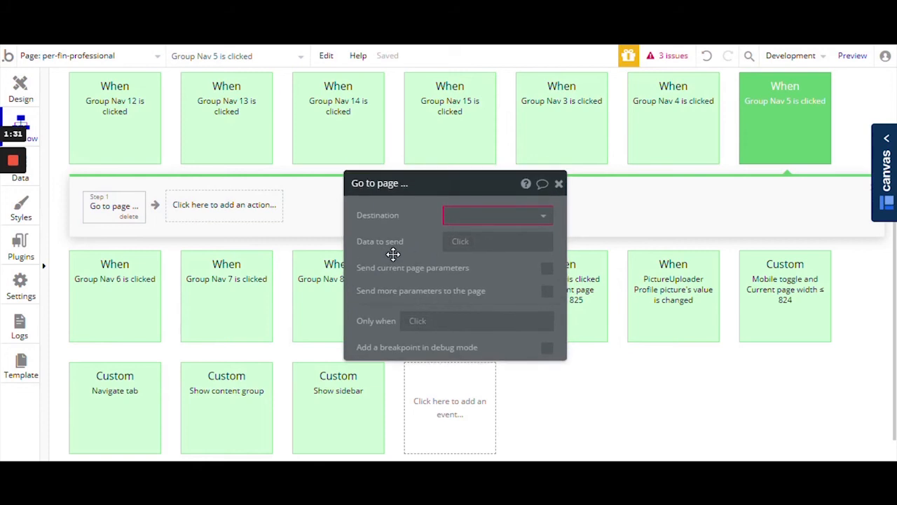
pyautogui.click(475, 222)
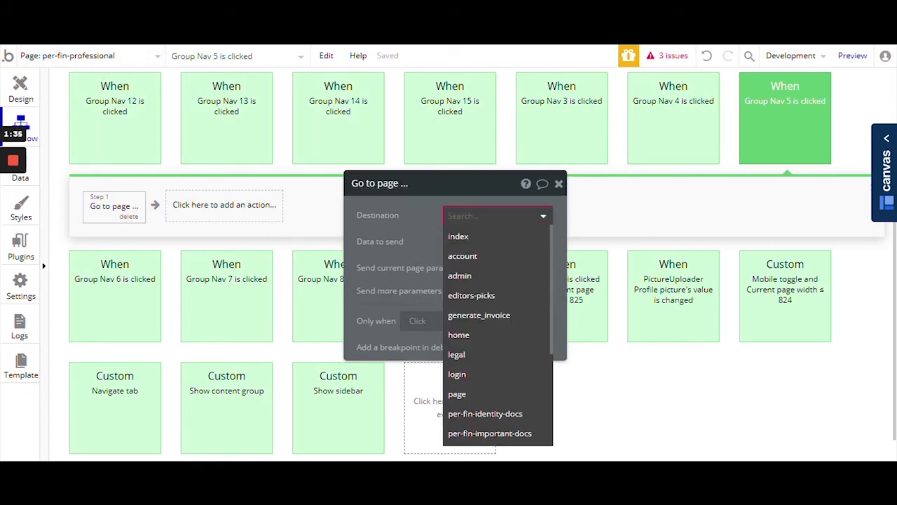
pyautogui.scroll(-3, 491, 283)
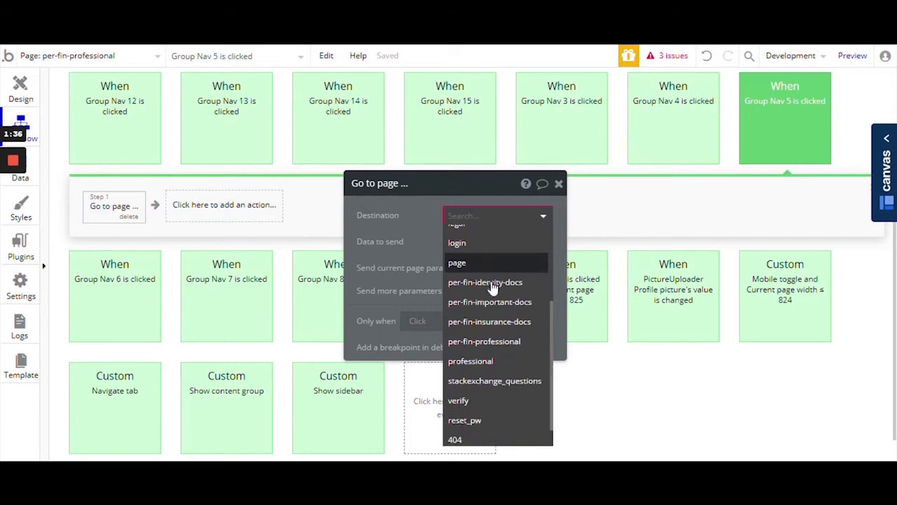
pyautogui.click(495, 325)
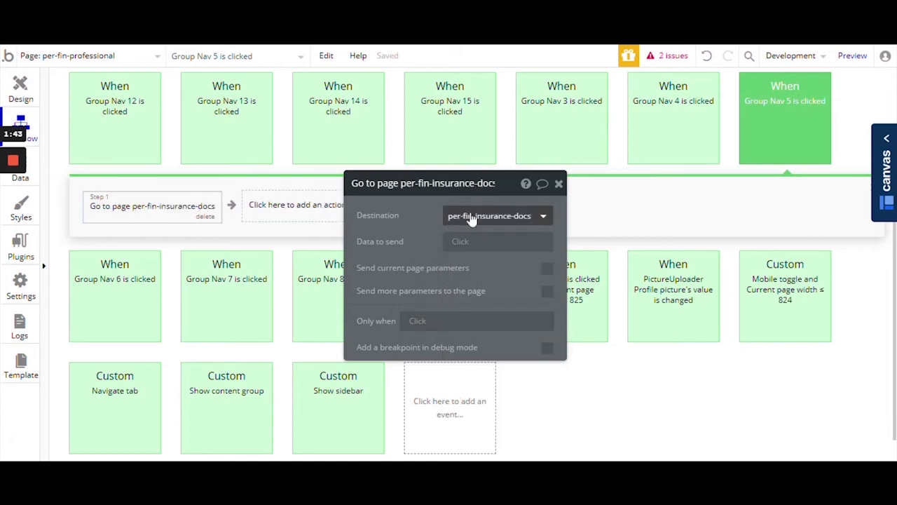
pyautogui.hotkey('ctrl', 'Tab')
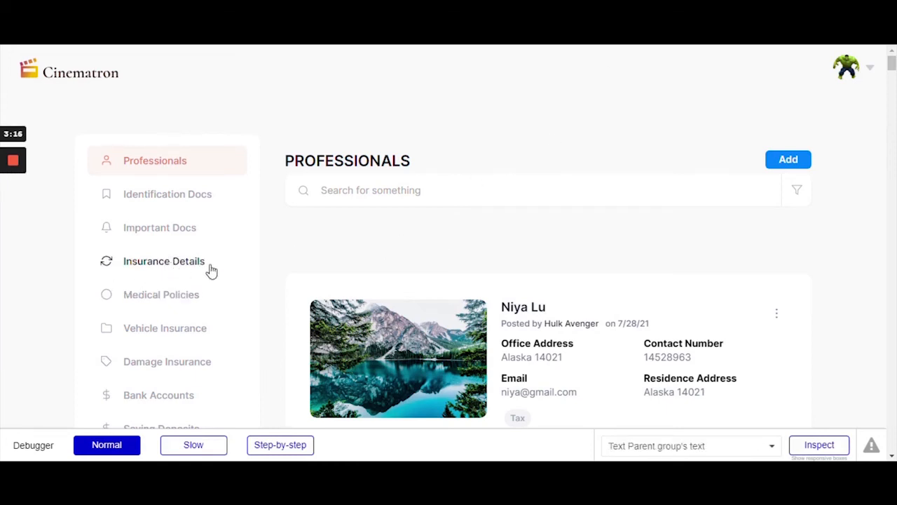
# Step: Return to the design view of the per-fin-professional page and bring up the page's own properties
pyautogui.hotkey('ctrl', 'shift', 'Tab')
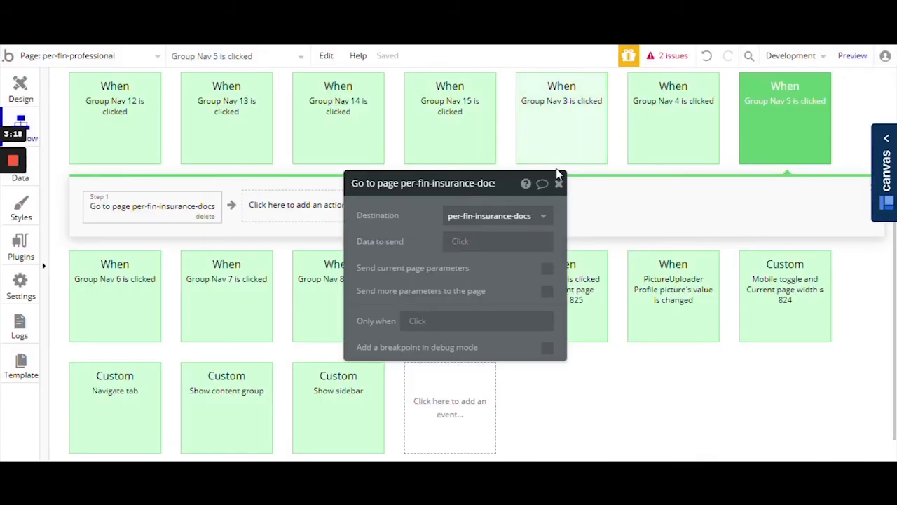
pyautogui.click(21, 85)
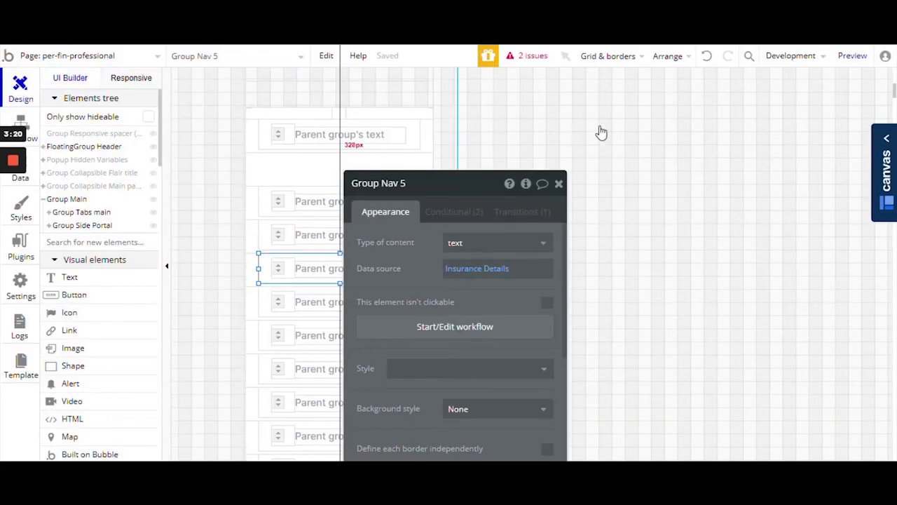
pyautogui.click(600, 125)
pyautogui.scroll(5, 755, 160)
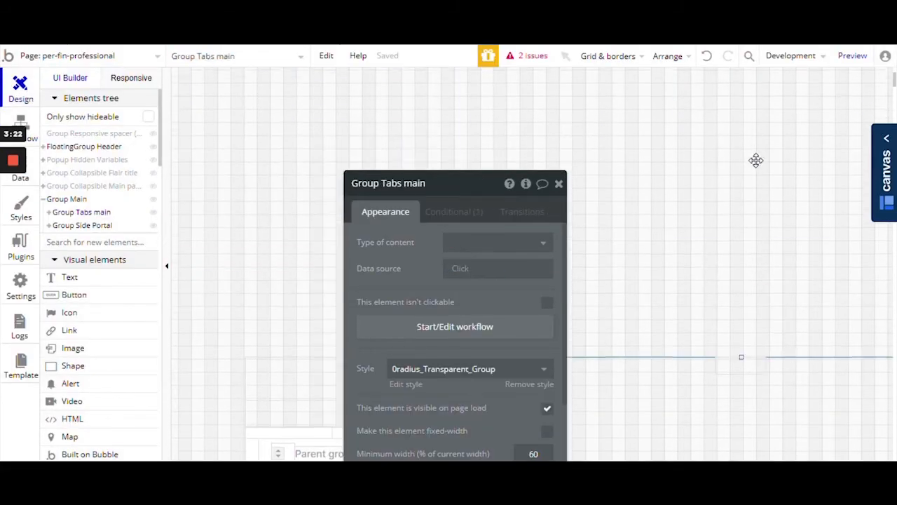
pyautogui.click(719, 119)
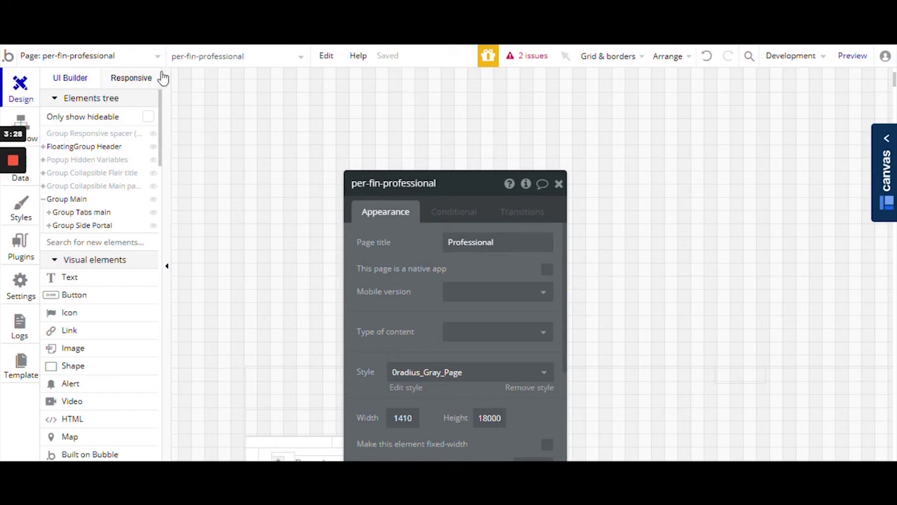
pyautogui.click(144, 59)
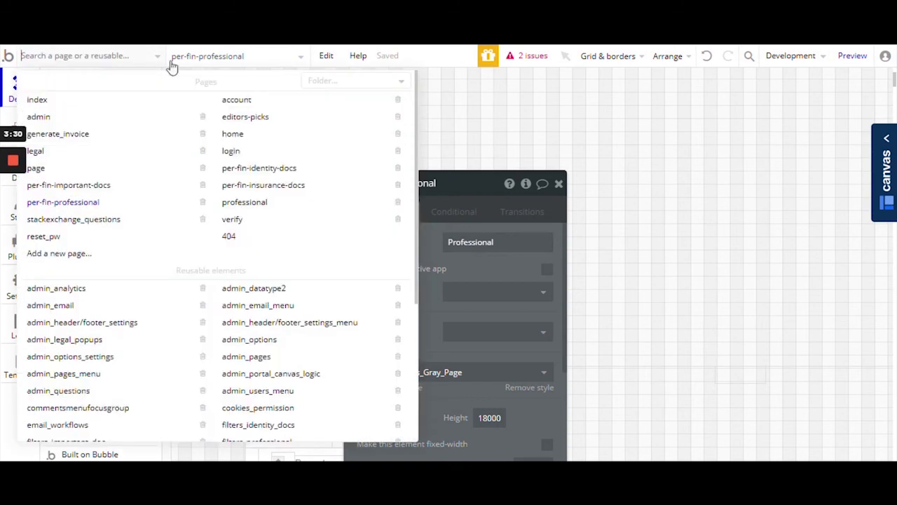
pyautogui.click(325, 55)
pyautogui.click(589, 139)
pyautogui.hotkey('ctrl', 'Tab')
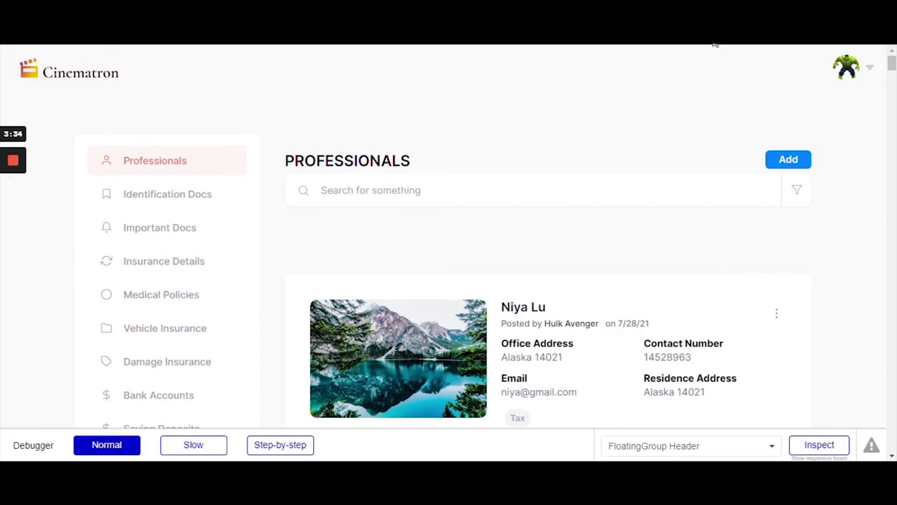
pyautogui.hotkey('ctrl', 'Tab')
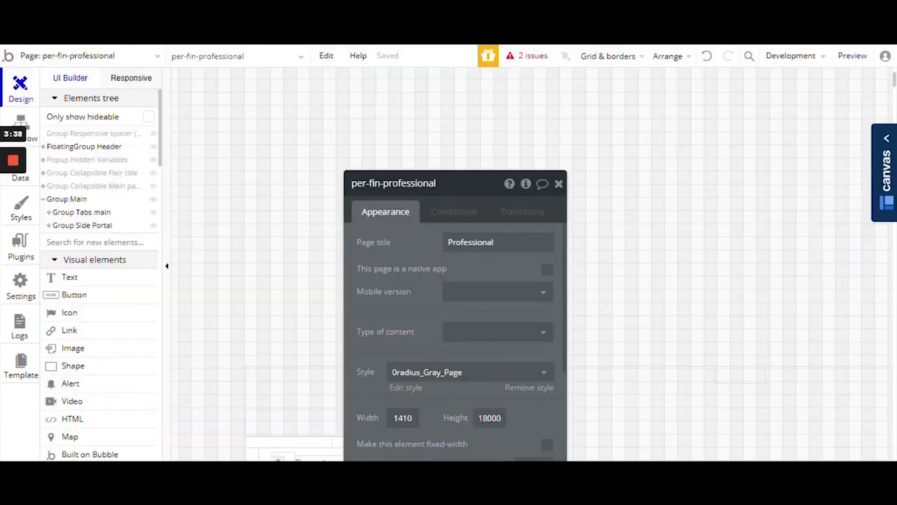
pyautogui.hotkey('ctrl', 'Tab')
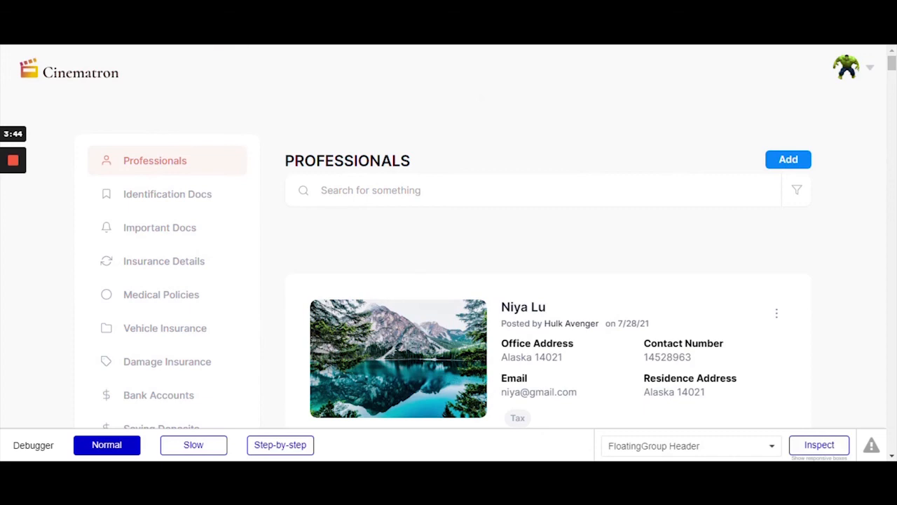
pyautogui.hotkey('ctrl', 'Tab')
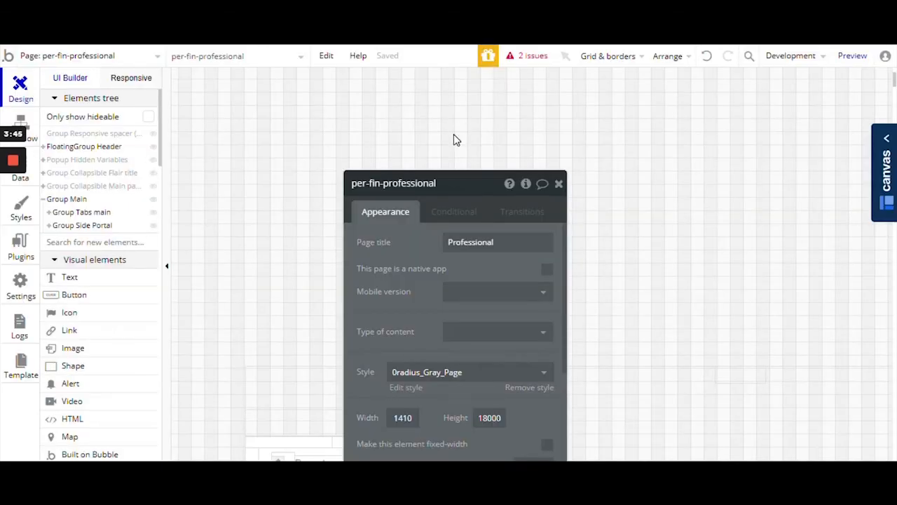
# Step: Open the per-fin-identity-docs page for editing and select Group Main in its element hierarchy
pyautogui.click(114, 59)
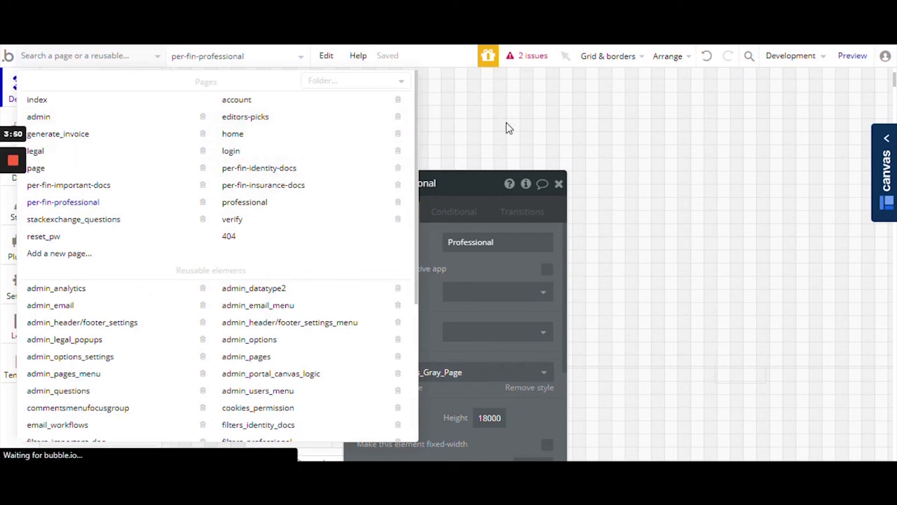
pyautogui.click(227, 72)
pyautogui.click(84, 59)
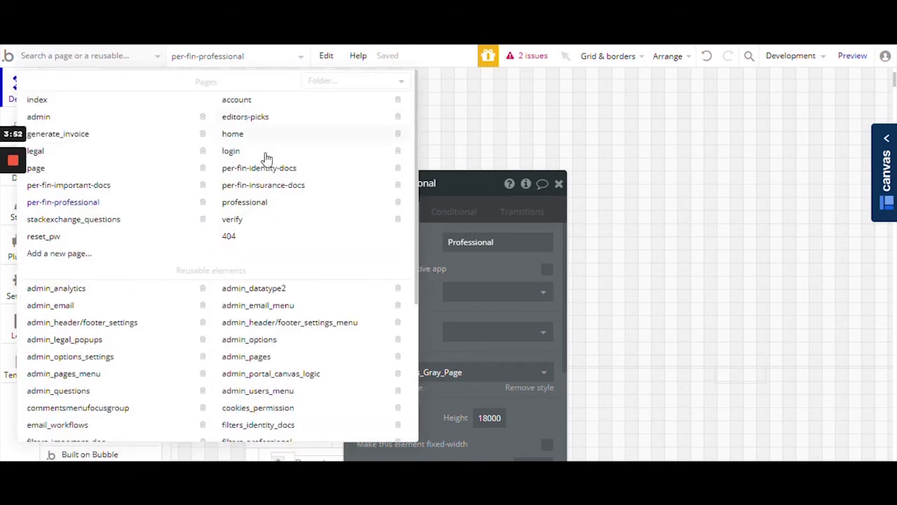
pyautogui.click(283, 175)
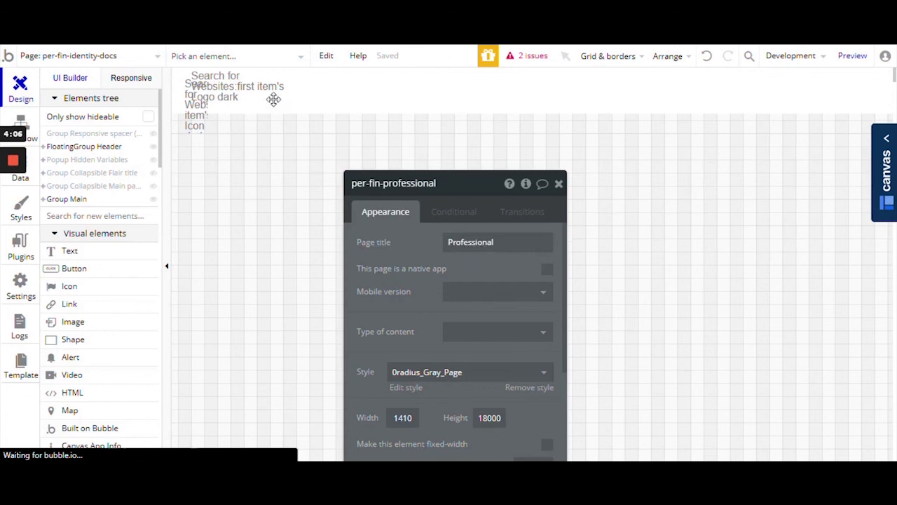
pyautogui.click(515, 173)
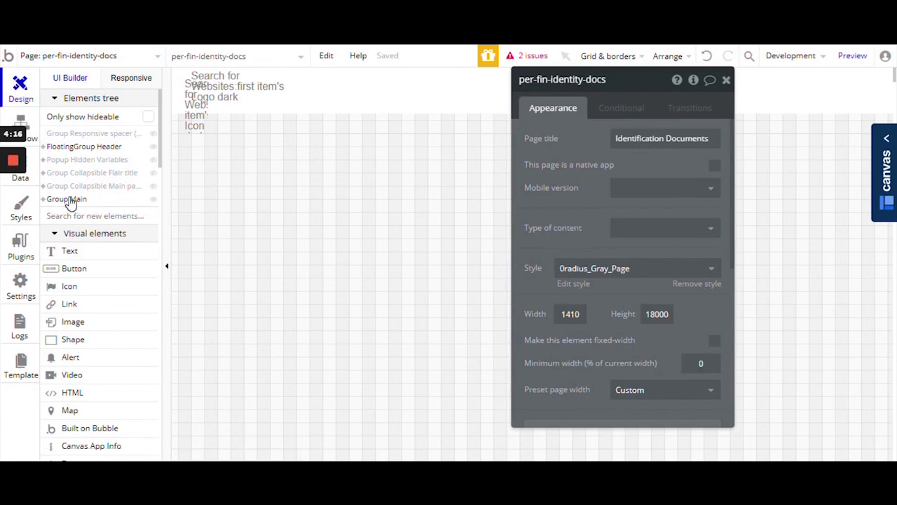
pyautogui.click(67, 200)
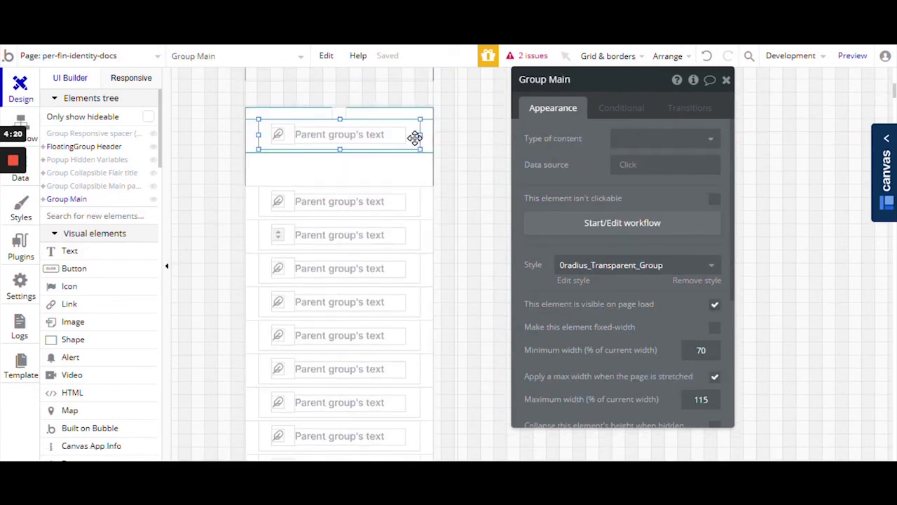
# Step: Find the Insurance Details navigation group on the per-fin-identity-docs page and start its click workflow with event color Green
pyautogui.click(416, 136)
pyautogui.click(414, 210)
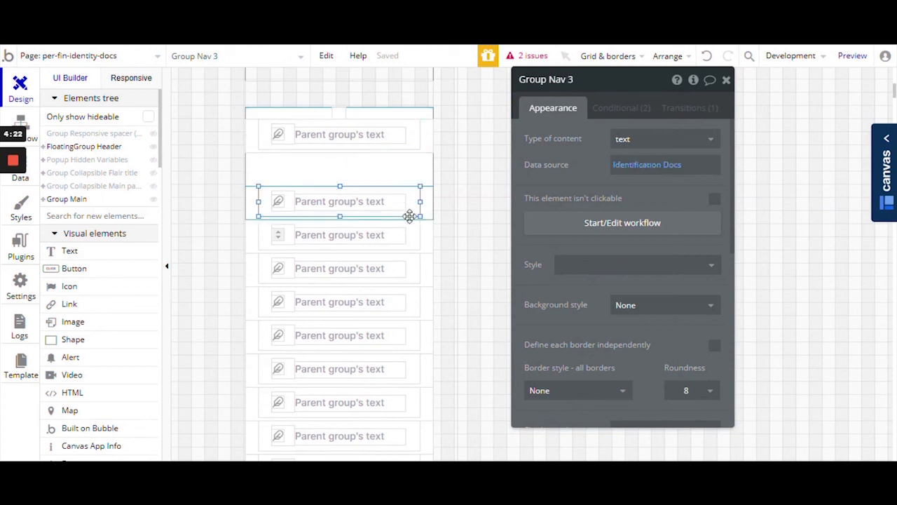
pyautogui.click(413, 279)
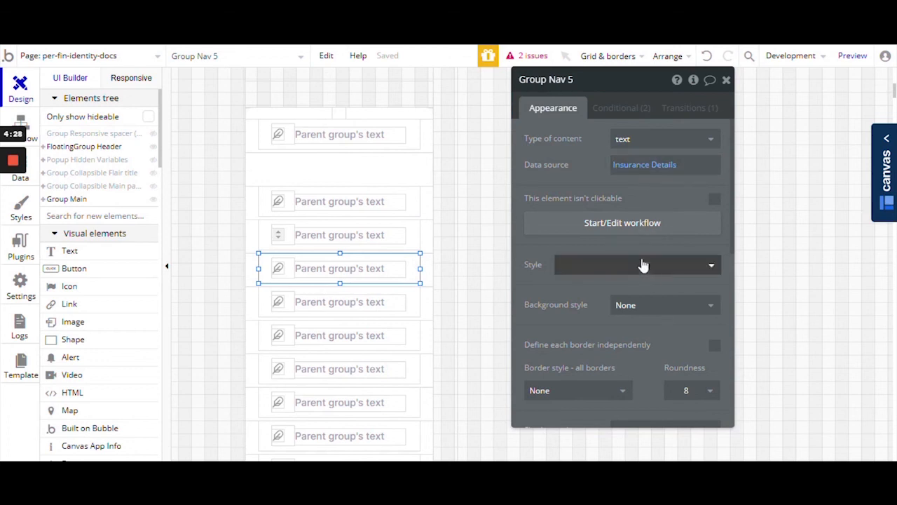
pyautogui.click(629, 223)
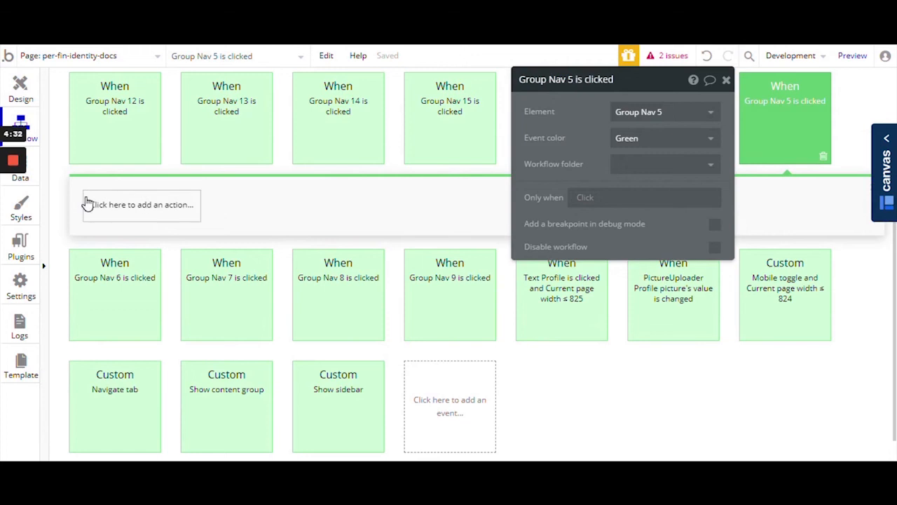
# Step: Add a Go to page action with destination per-fin-insurance-docs to the Group Nav 5 workflow of the per-fin-identity-docs page
pyautogui.click(88, 204)
pyautogui.moveTo(162, 279)
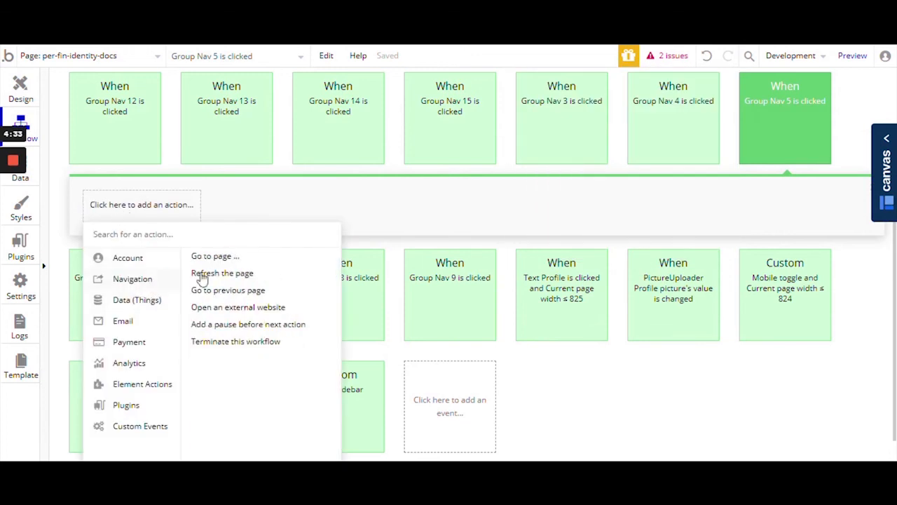
pyautogui.click(262, 250)
pyautogui.click(636, 116)
pyautogui.scroll(-2, 658, 198)
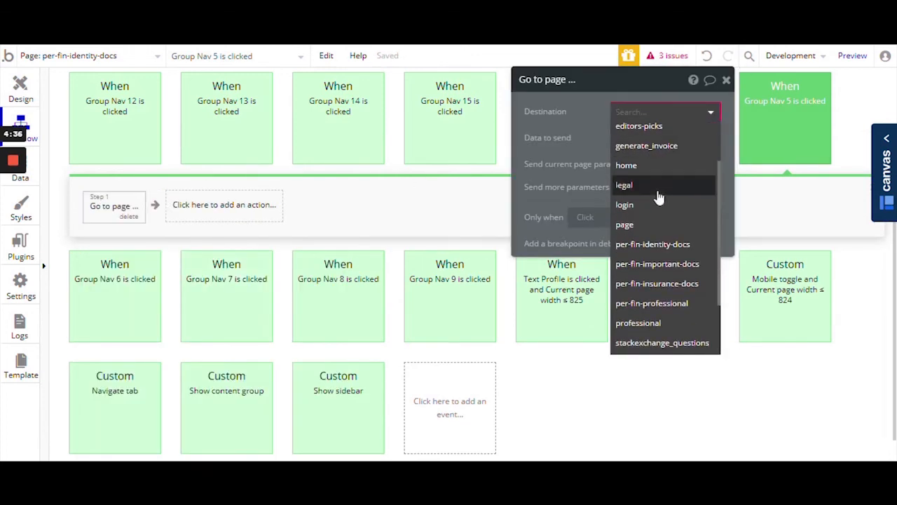
pyautogui.click(668, 286)
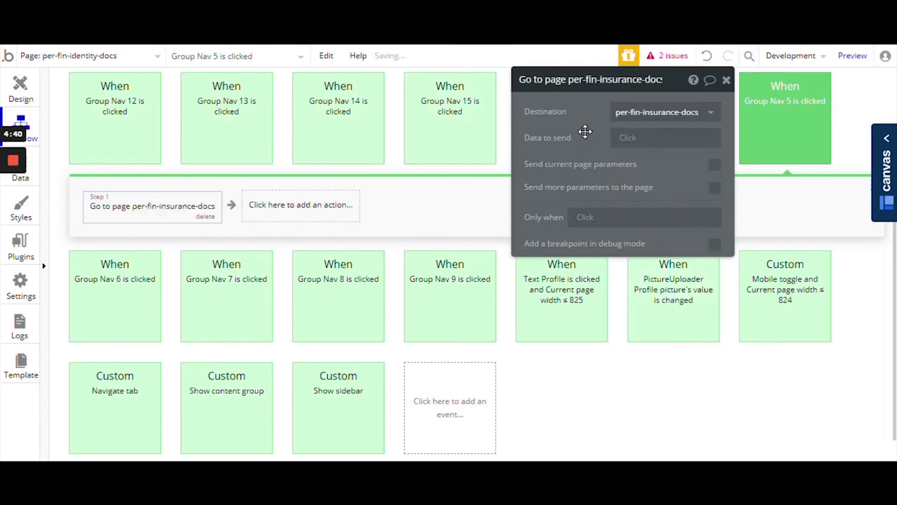
# Step: Return to the design view and open the per-fin-important-docs page for editing
pyautogui.click(21, 89)
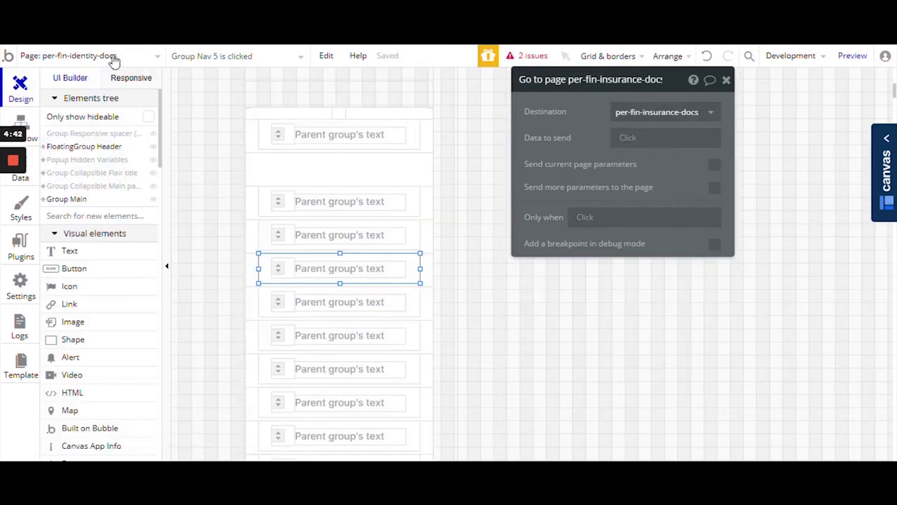
pyautogui.click(69, 55)
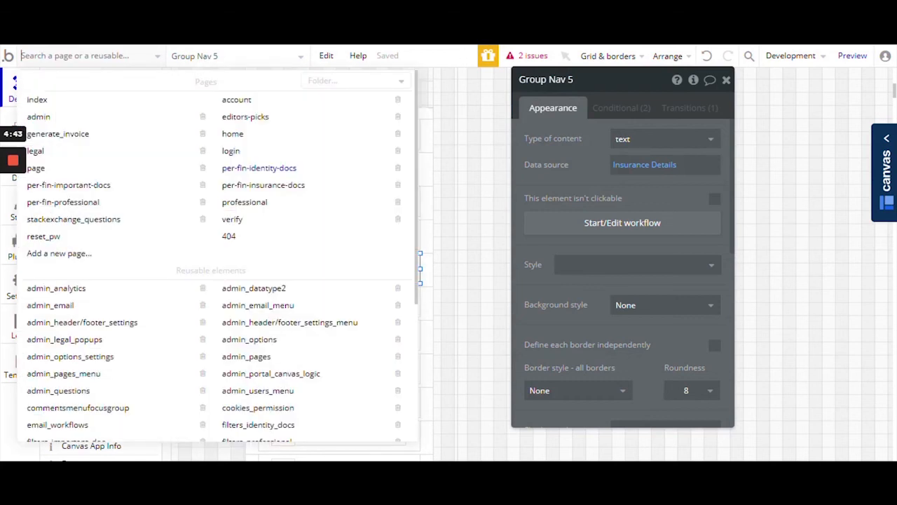
pyautogui.click(89, 186)
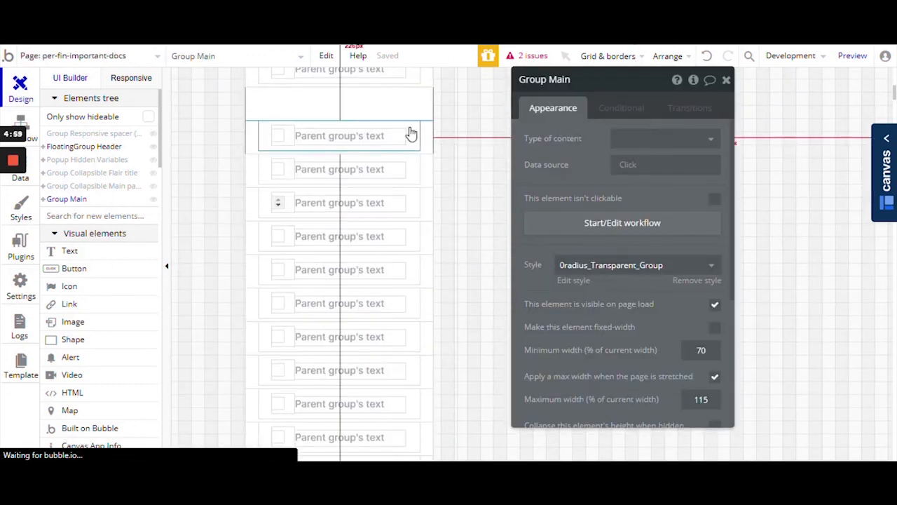
# Step: Find the Insurance Details navigation group on the per-fin-important-docs page, start its click workflow and set the event color to Green
pyautogui.click(410, 133)
pyautogui.click(413, 201)
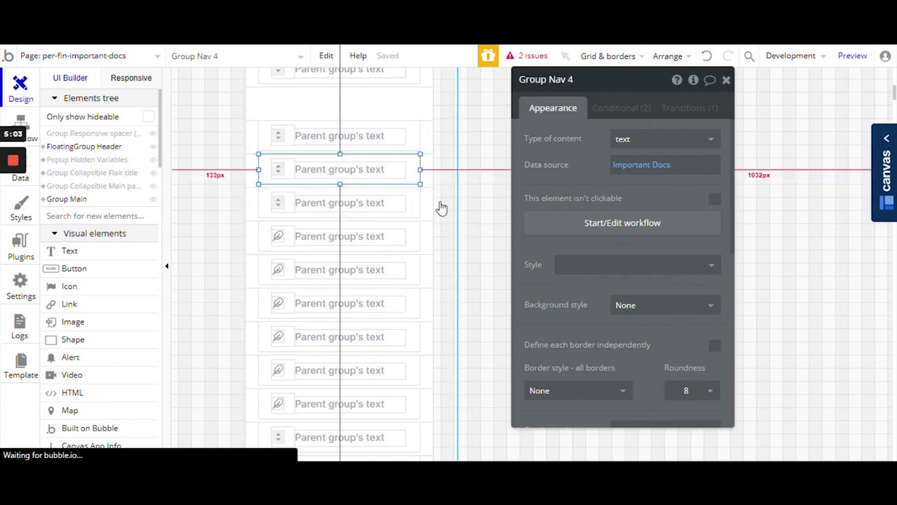
pyautogui.click(405, 205)
pyautogui.click(414, 209)
pyautogui.click(617, 223)
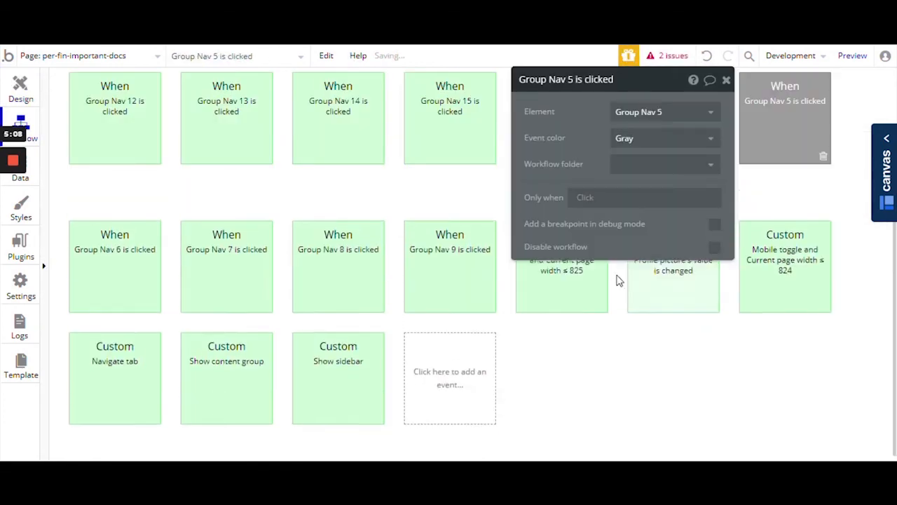
pyautogui.click(704, 138)
pyautogui.click(626, 238)
# Step: Add a Go to page action with destination per-fin-insurance-docs to the important docs page's Group Nav 5 workflow, and return to the design view
pyautogui.click(141, 204)
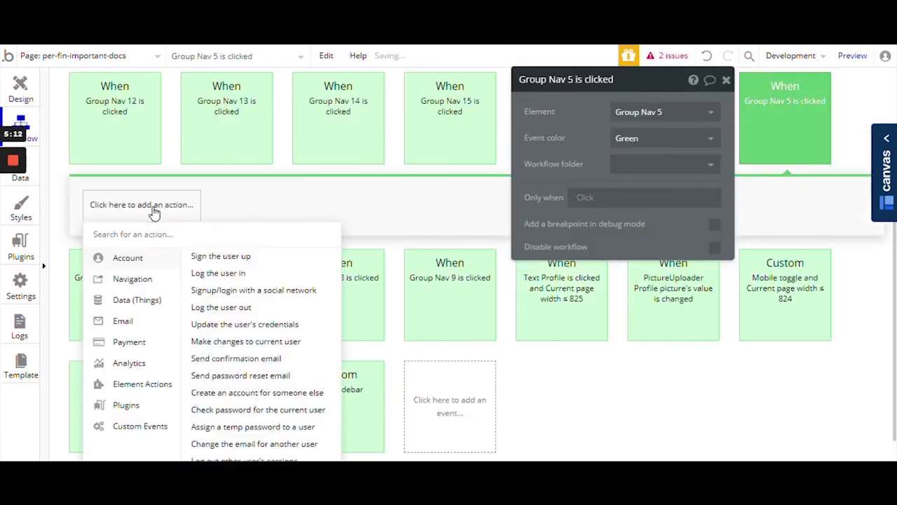
pyautogui.moveTo(139, 279)
pyautogui.click(215, 256)
pyautogui.scroll(-2, 657, 266)
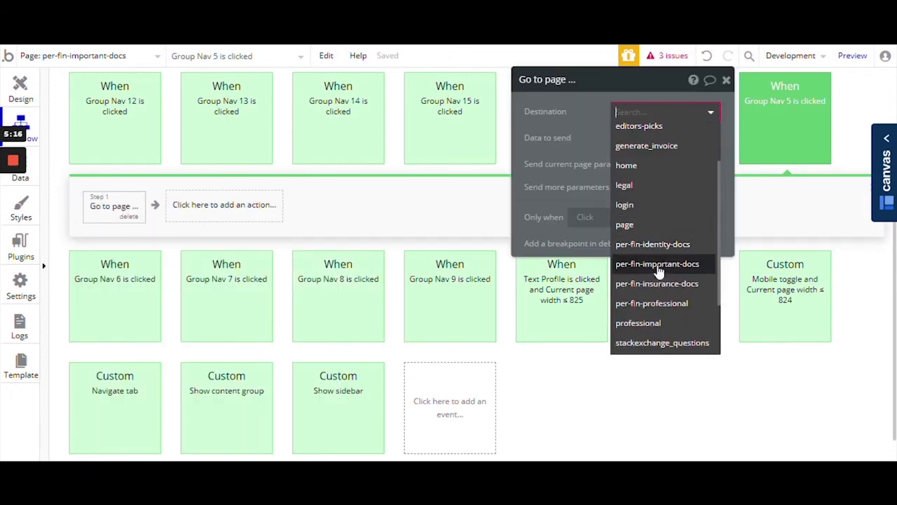
pyautogui.click(658, 284)
pyautogui.click(18, 91)
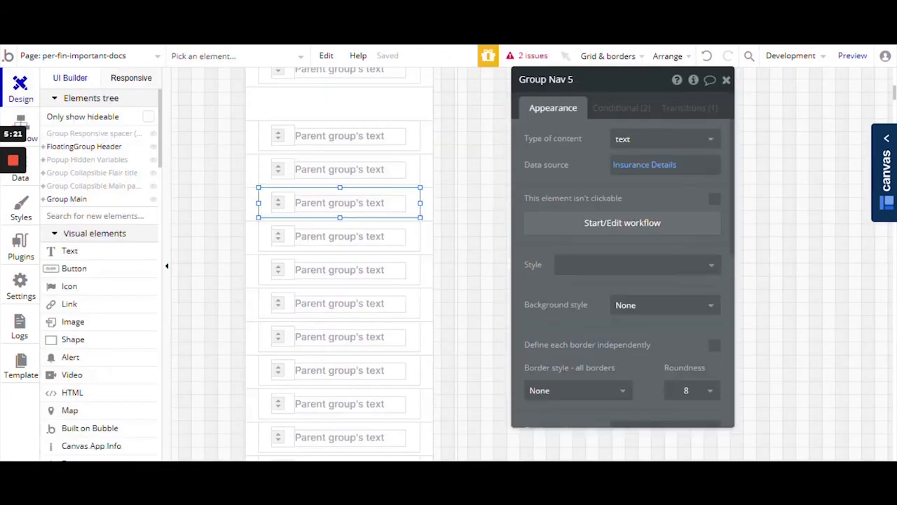